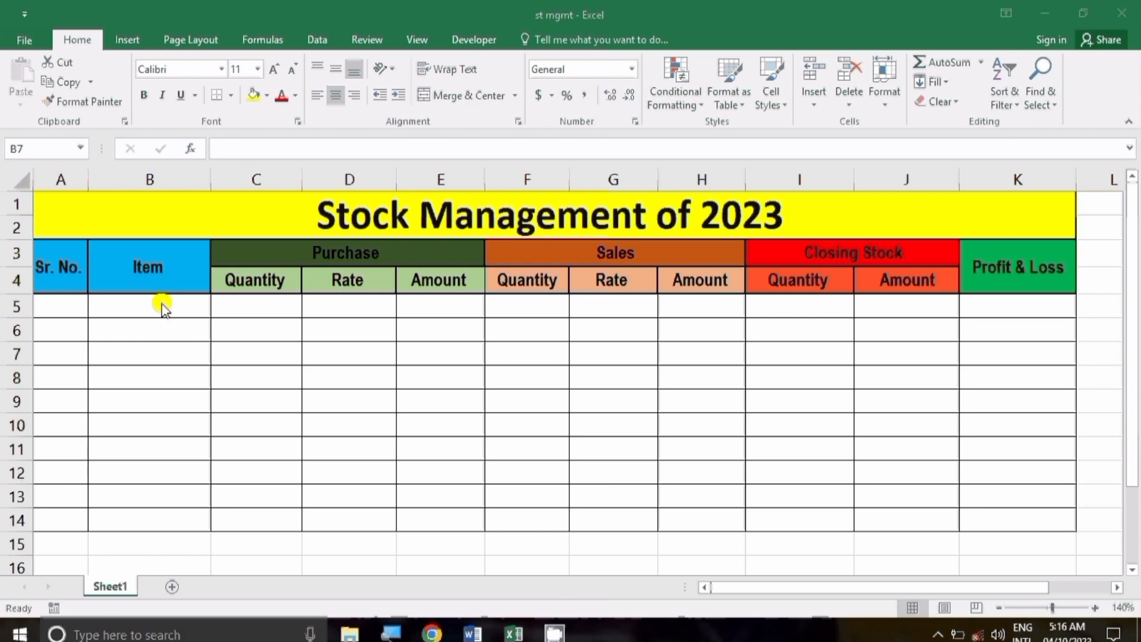
- Review the table's Purchase, Sales, Closing Stock and Profit & Loss heading blocks
left_click_drag(245, 256, 249, 280)
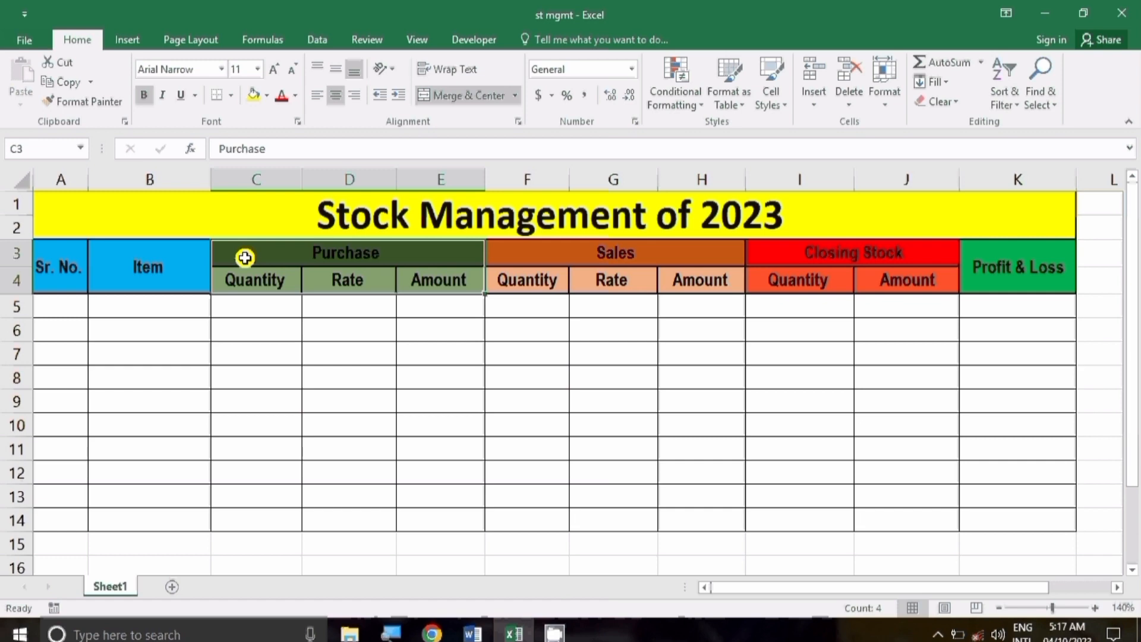
left_click_drag(552, 253, 606, 273)
left_click(458, 249)
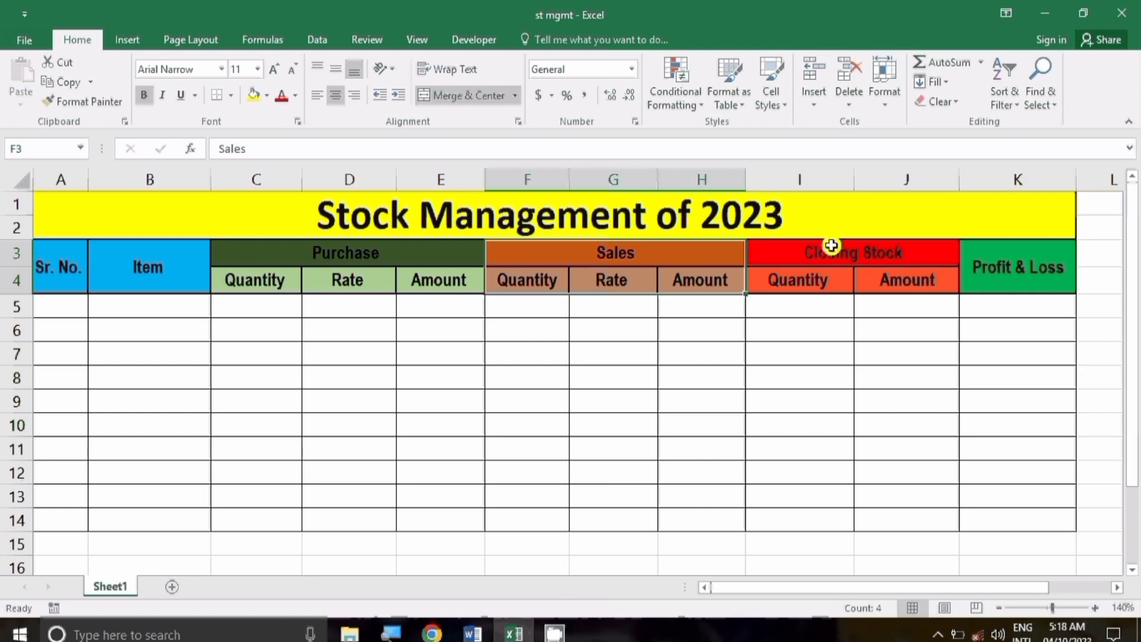
left_click_drag(831, 245, 886, 259)
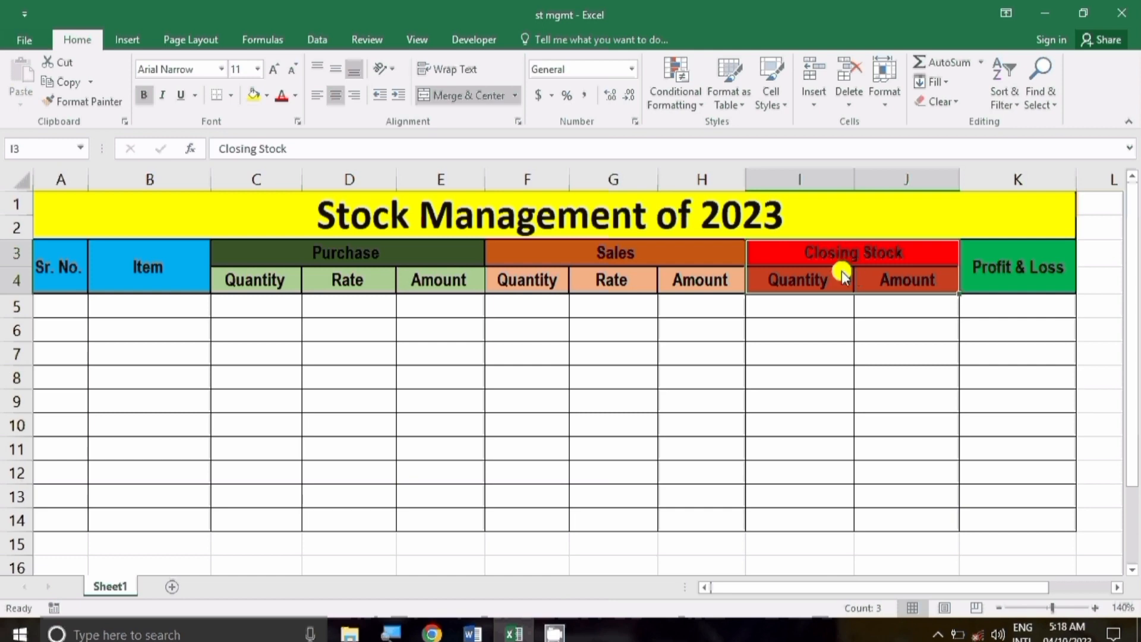
left_click(980, 258)
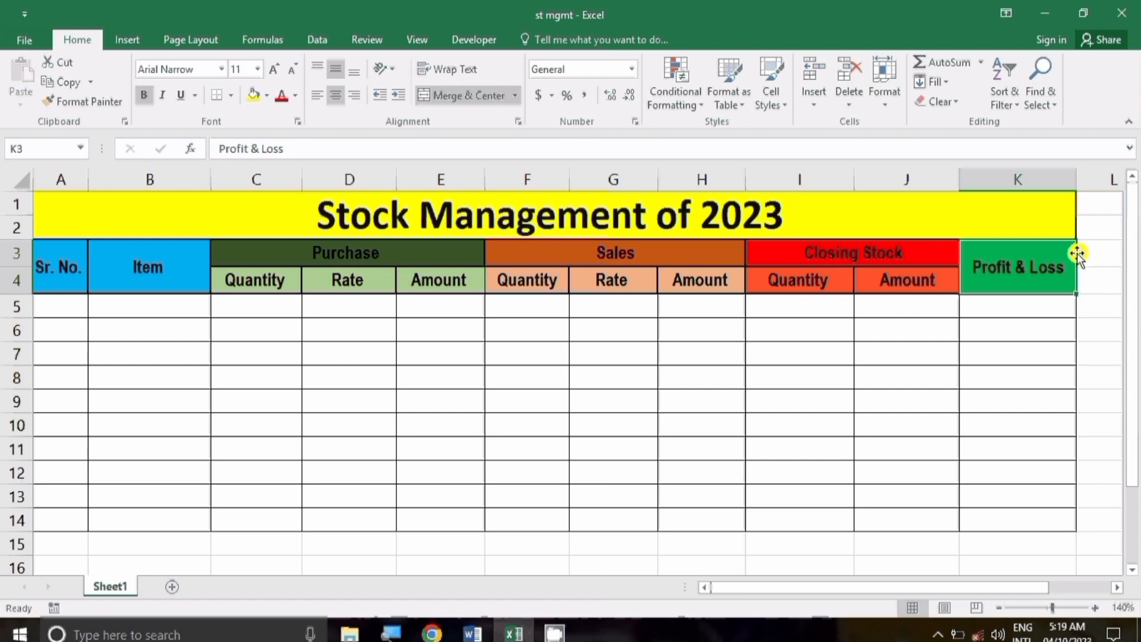
key("Return")
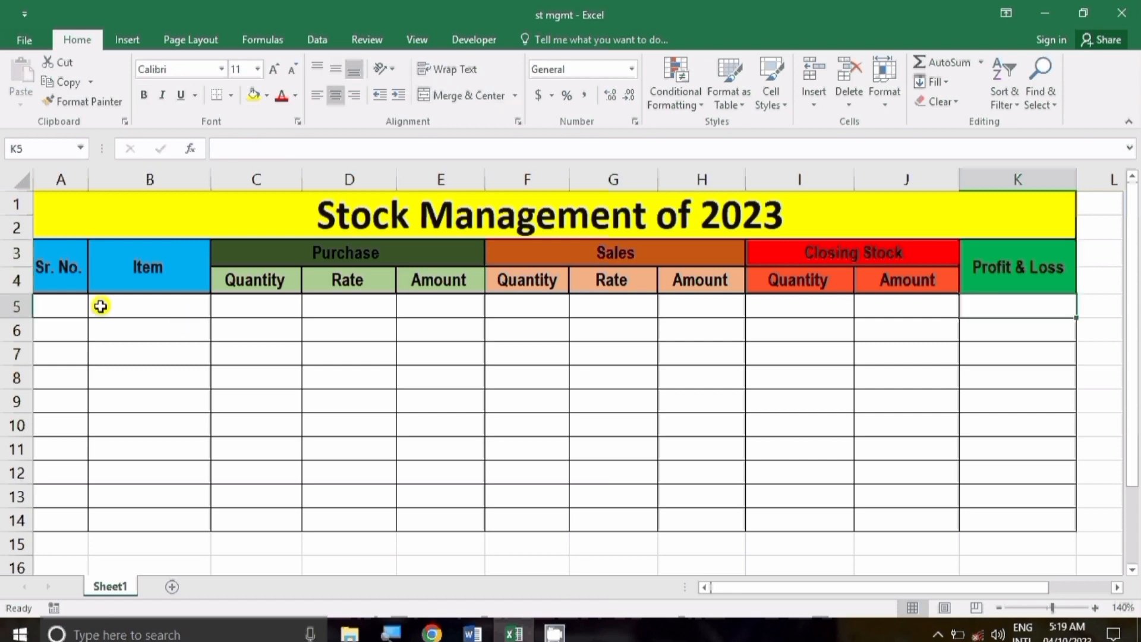
- Number the Sr. No. column from 1 to 10 in A5:A14 by entering 1 and 2 and filling the series down
left_click(63, 306)
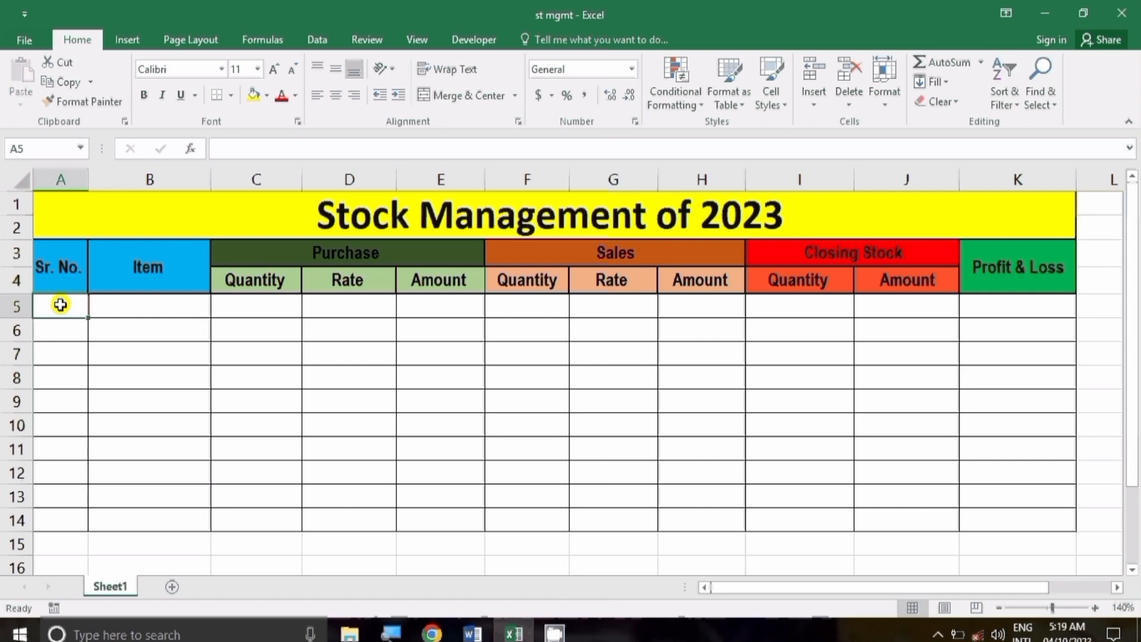
type("1")
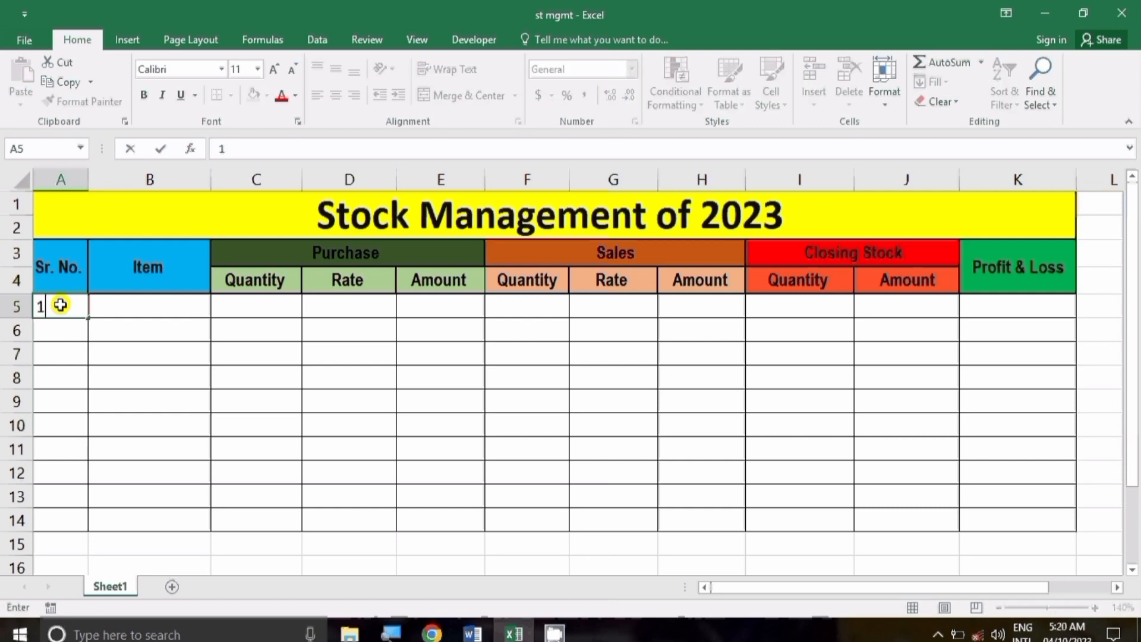
key("ctrl+Return")
key("Return")
type("2")
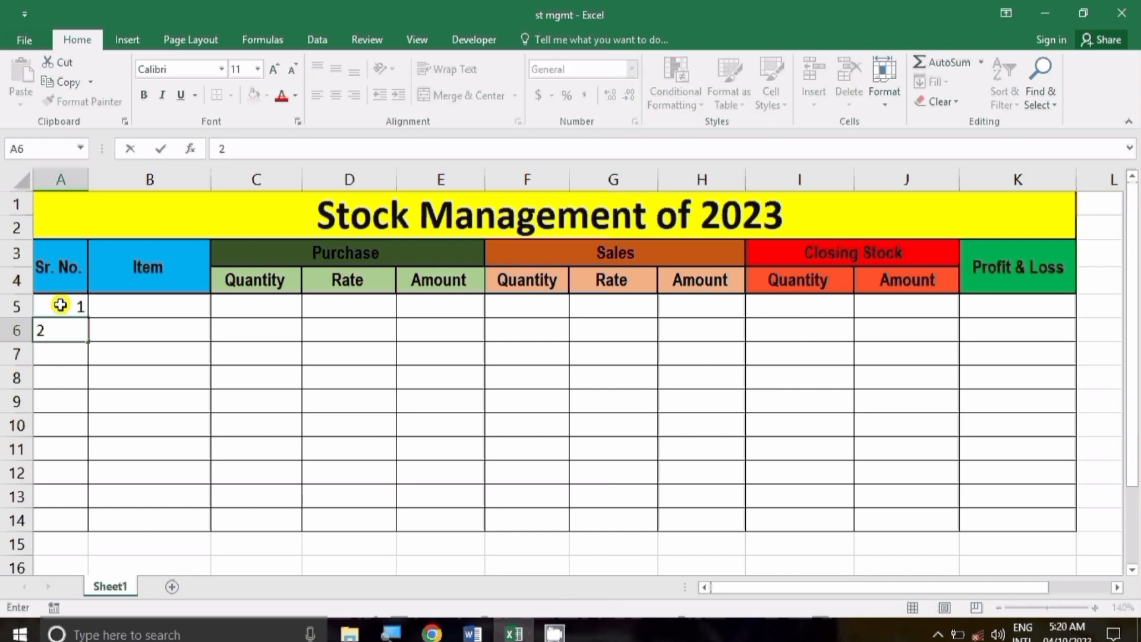
key("Return")
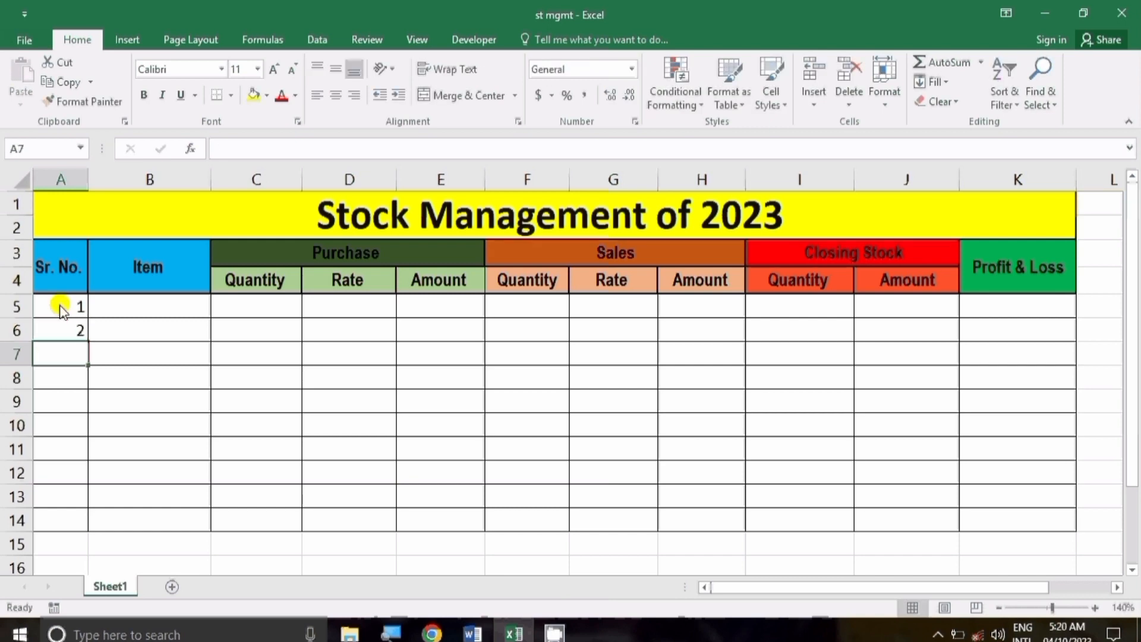
left_click(61, 307)
left_click_drag(61, 307, 90, 520)
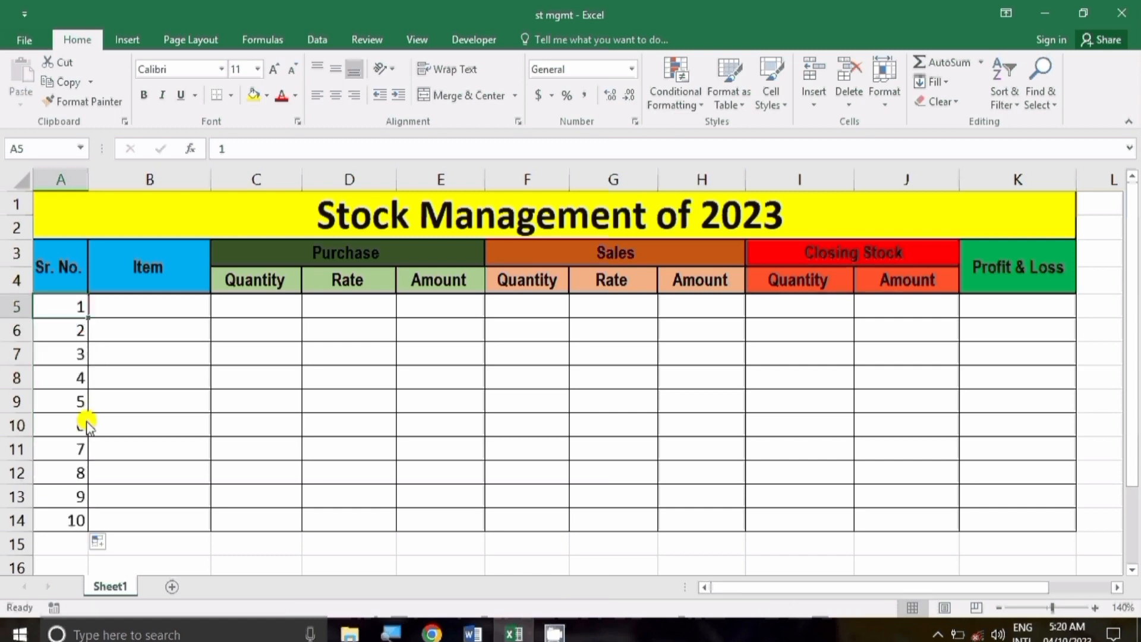
- Center the contents of the table body A5:K14 horizontally
left_click_drag(73, 304, 86, 481)
left_click(66, 305)
left_click_drag(66, 305, 76, 515)
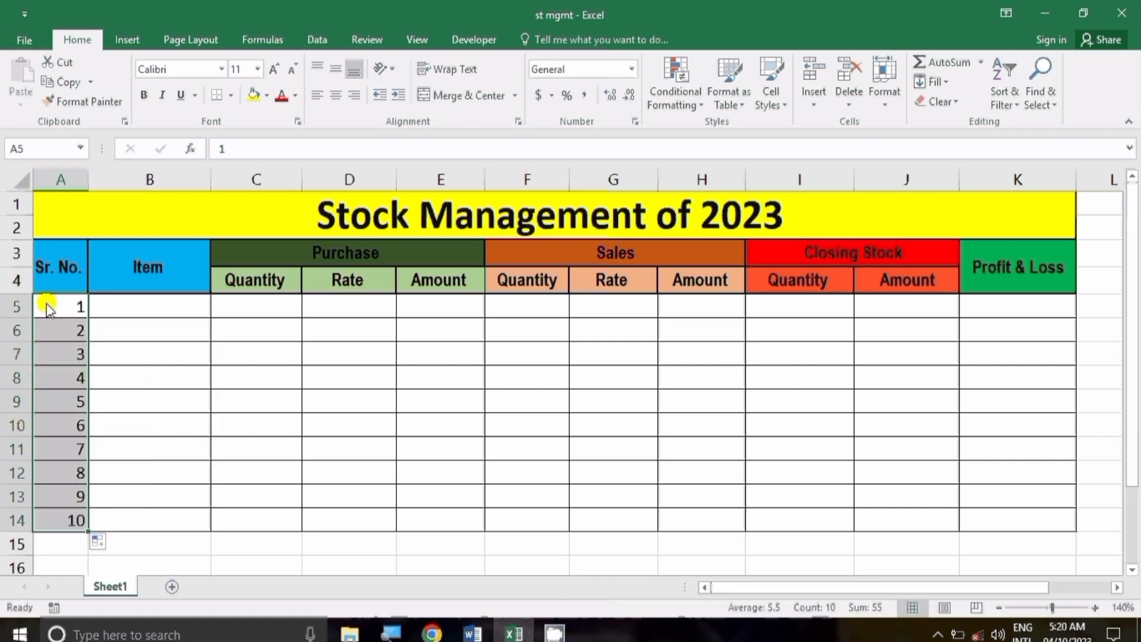
left_click_drag(48, 307, 991, 518)
left_click(335, 95)
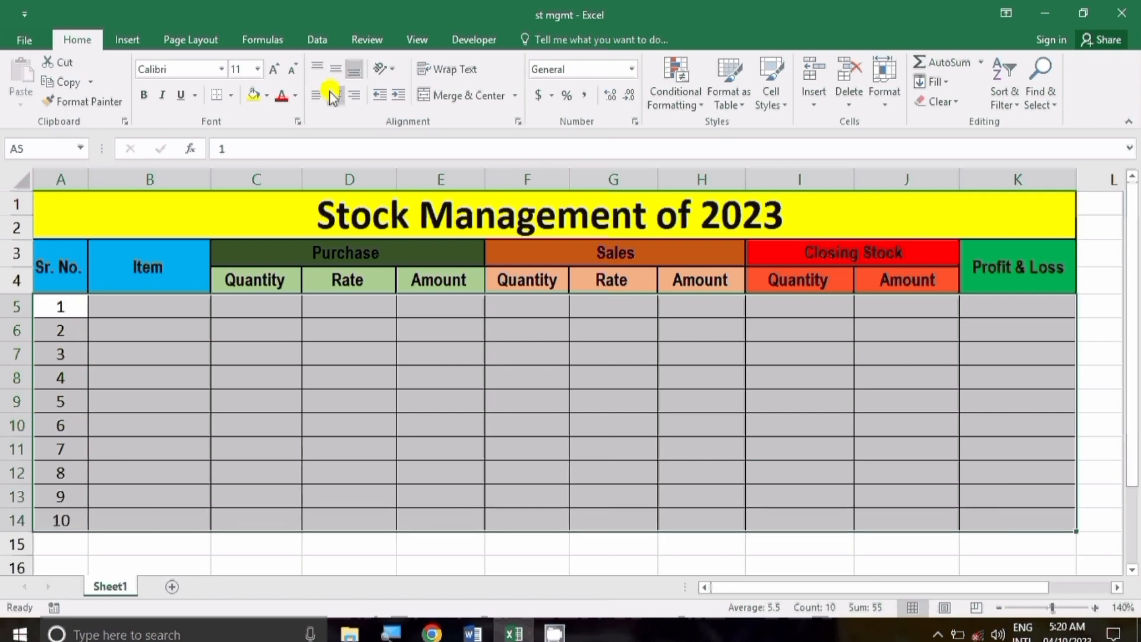
- Enter the first item as Mouse in B5, with purchase quantity 250 in C5 and purchase rate 500 in D5
left_click(179, 306)
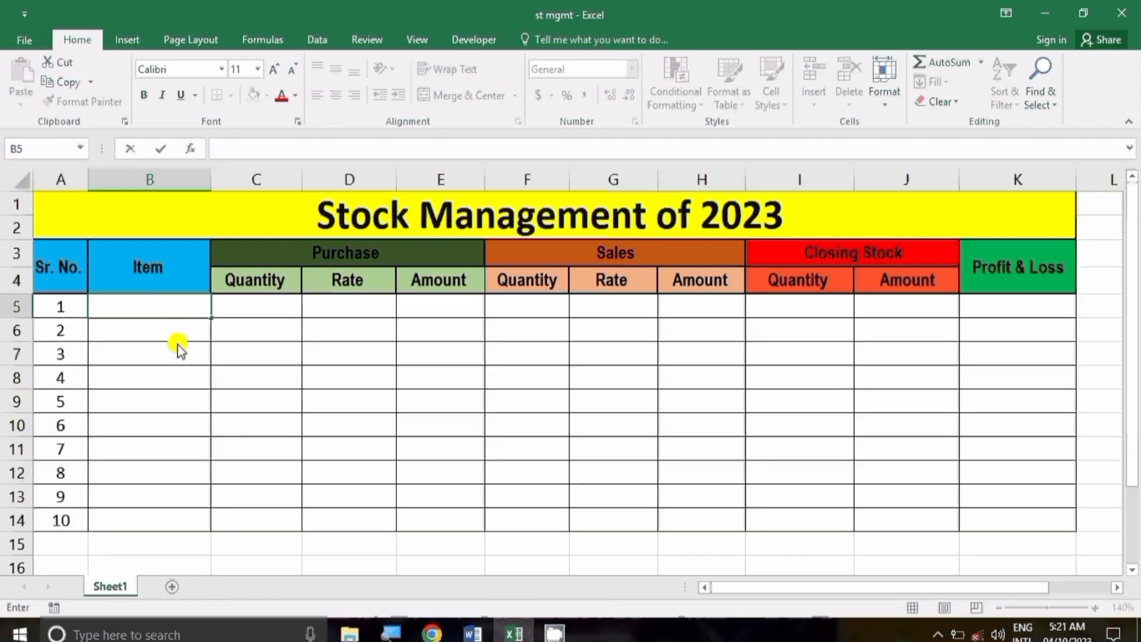
left_click(174, 310)
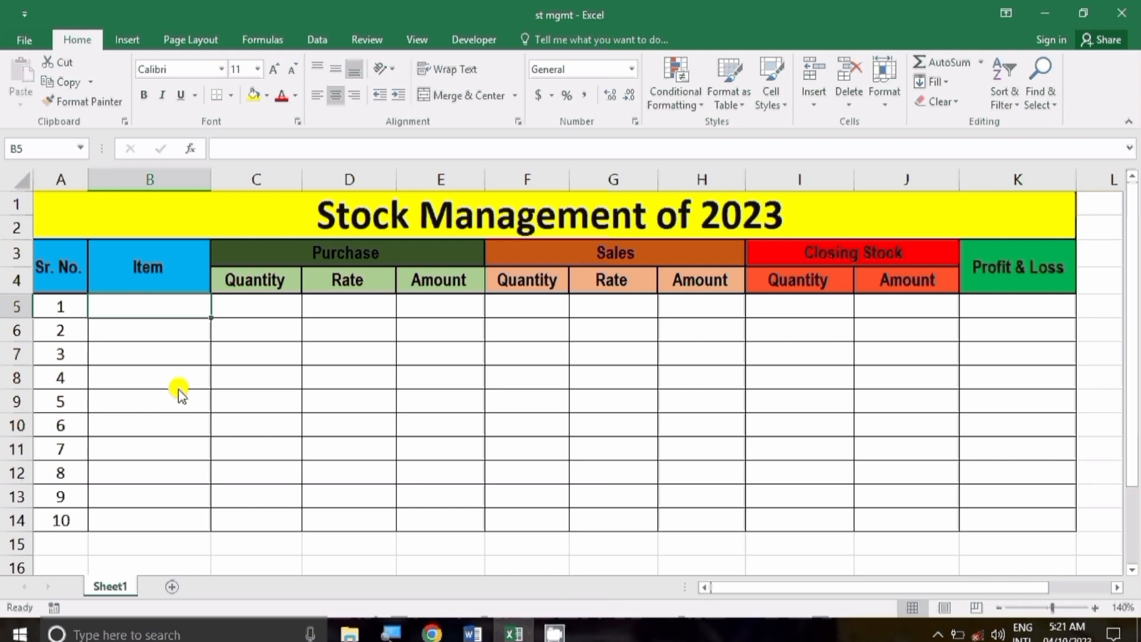
type("Mouse")
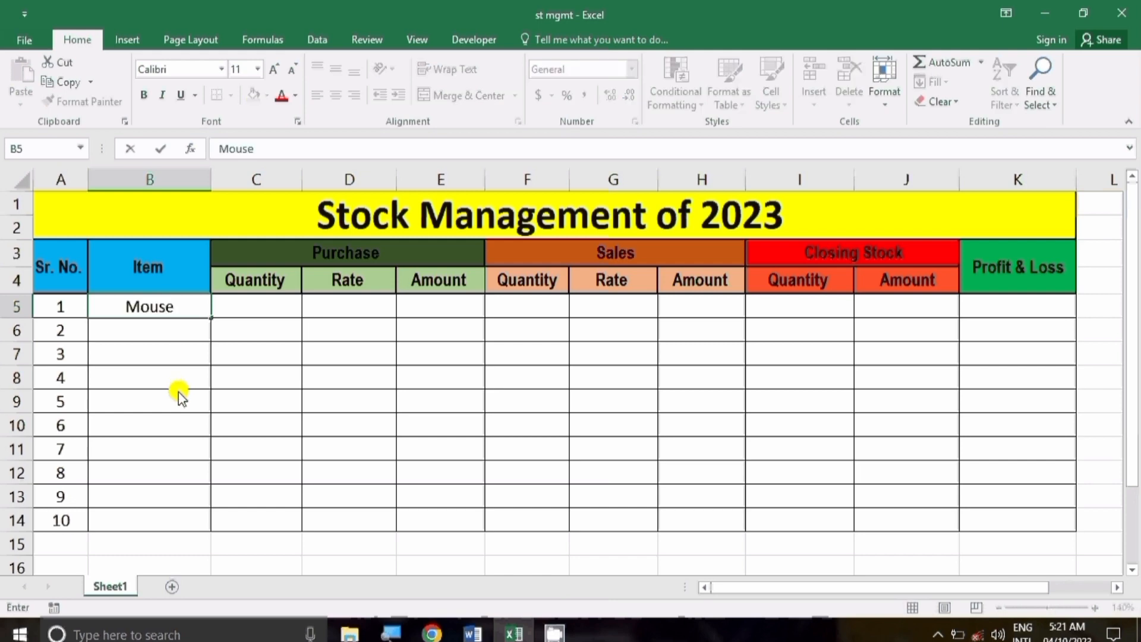
left_click(261, 314)
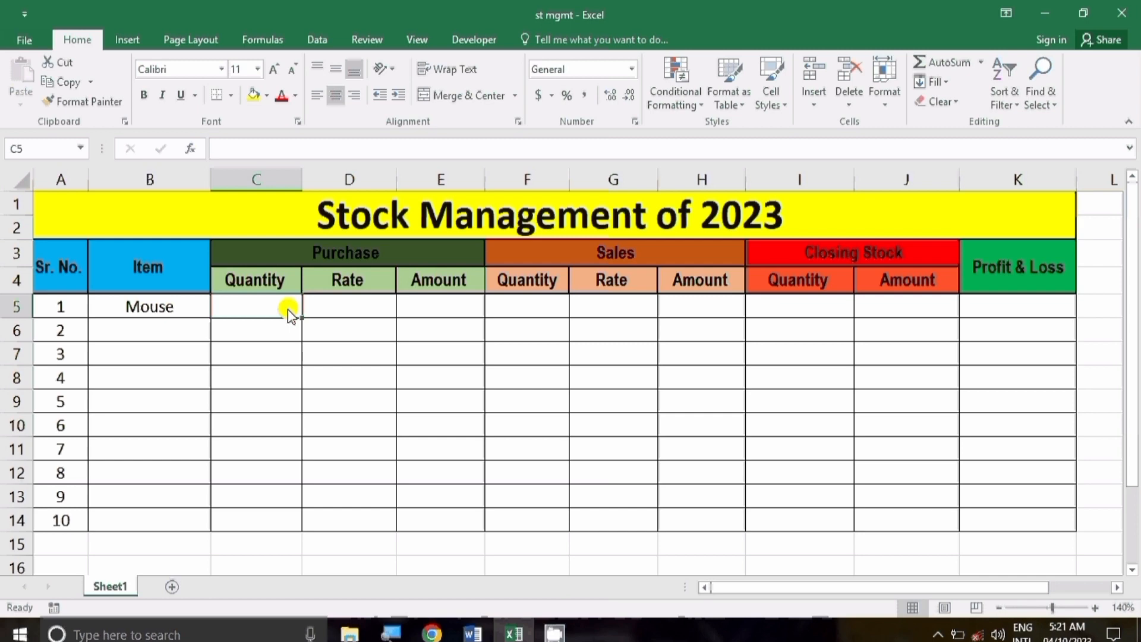
type("250")
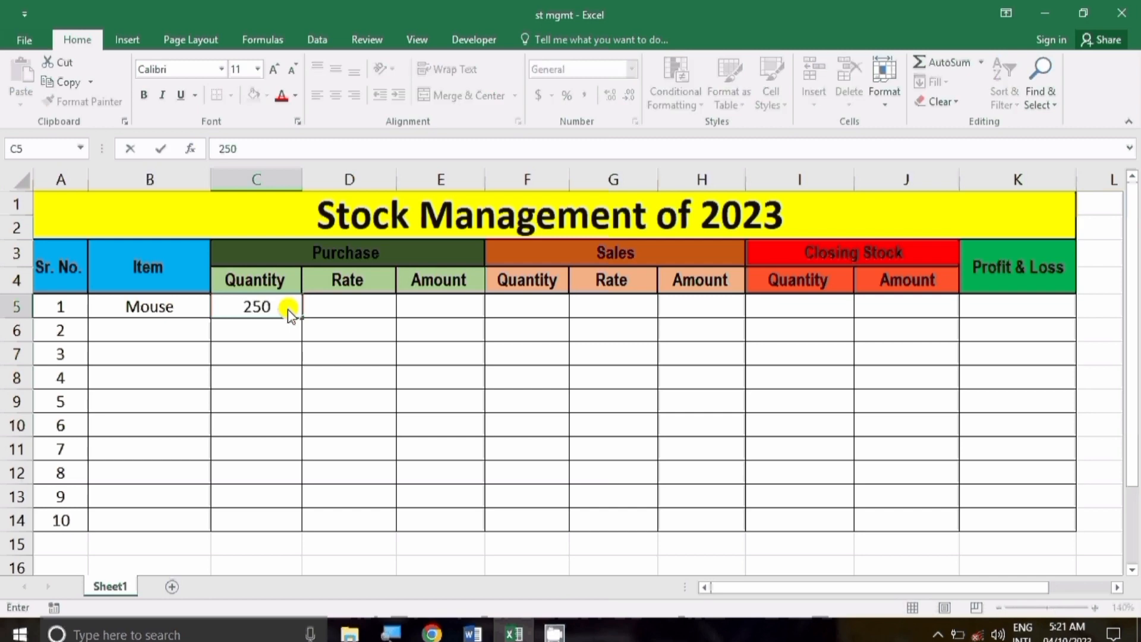
left_click(347, 310)
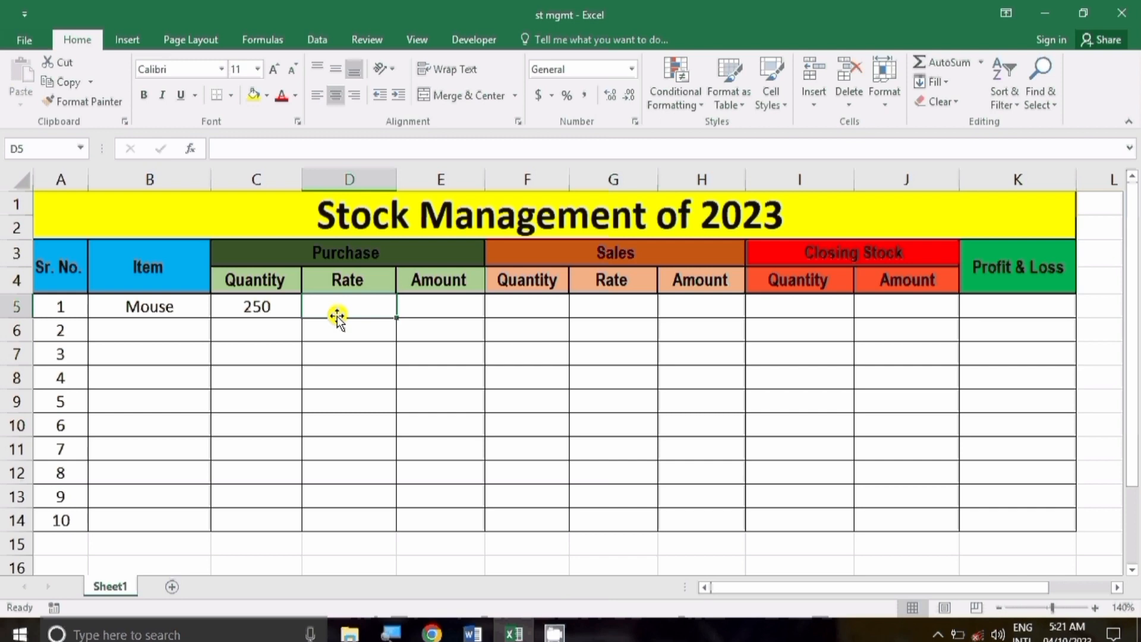
type("500")
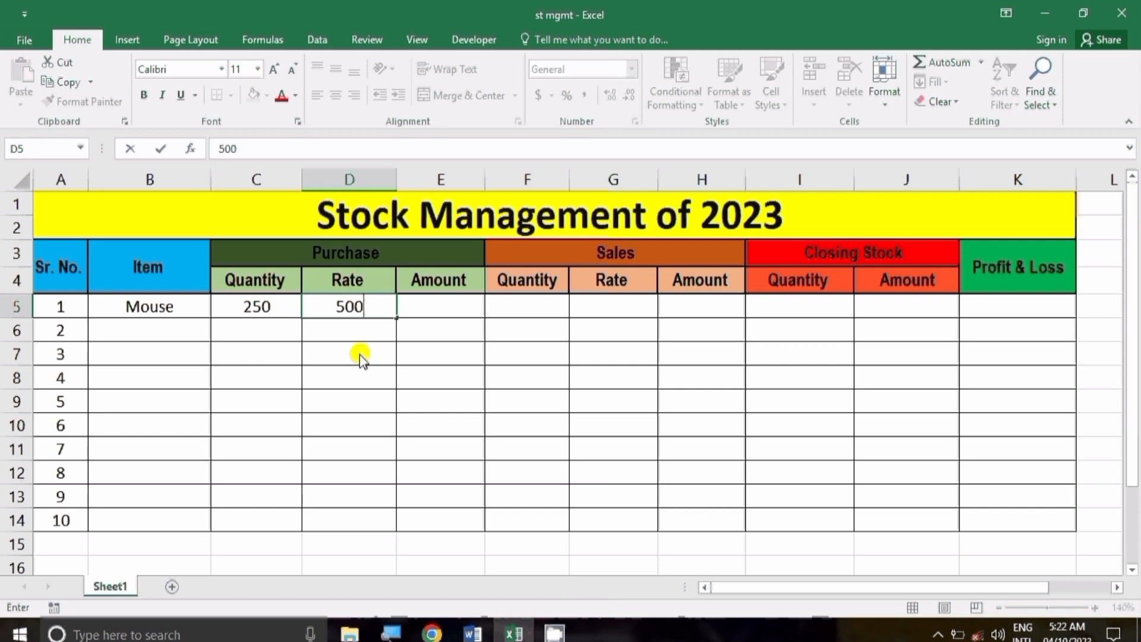
key("Tab")
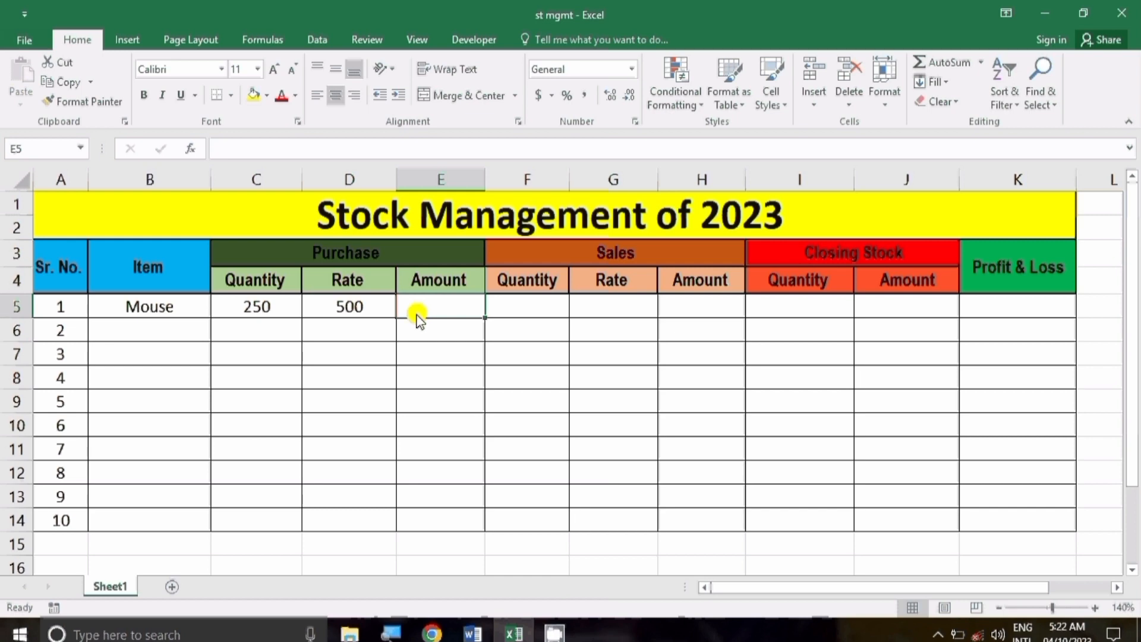
- Calculate the Mouse purchase amount in E5 with the formula =C5*D5
type("=")
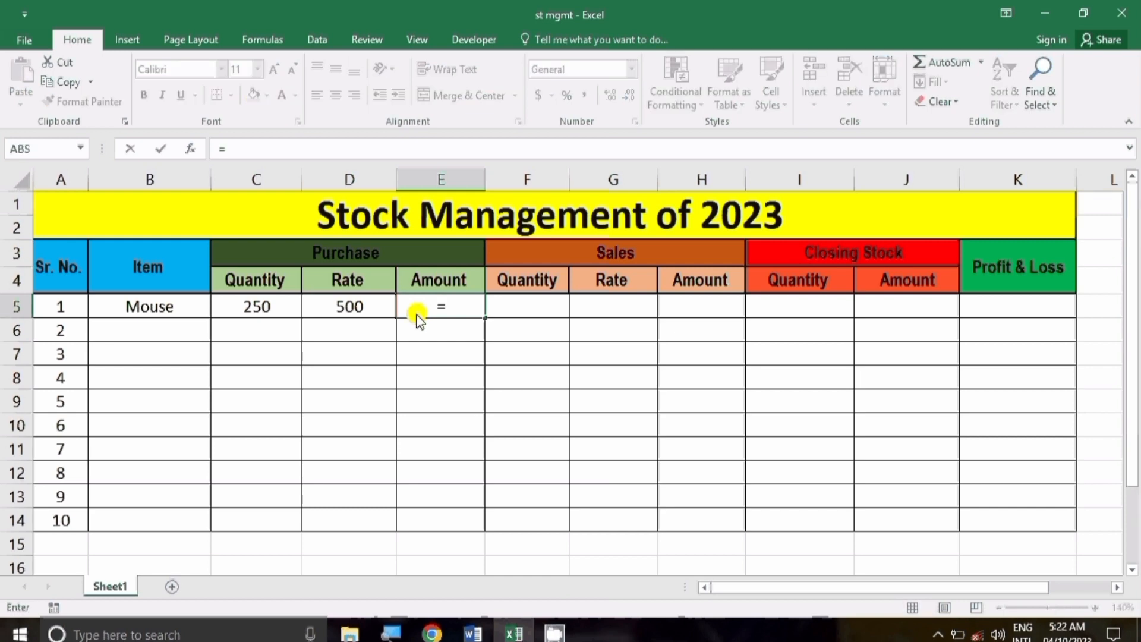
left_click(254, 305)
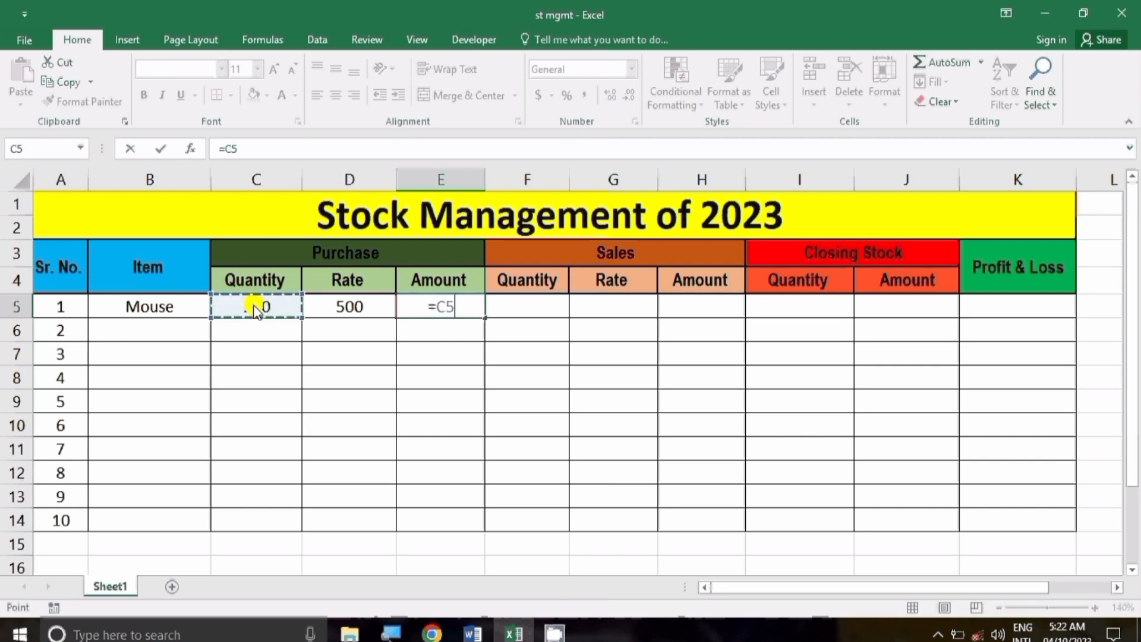
type("*")
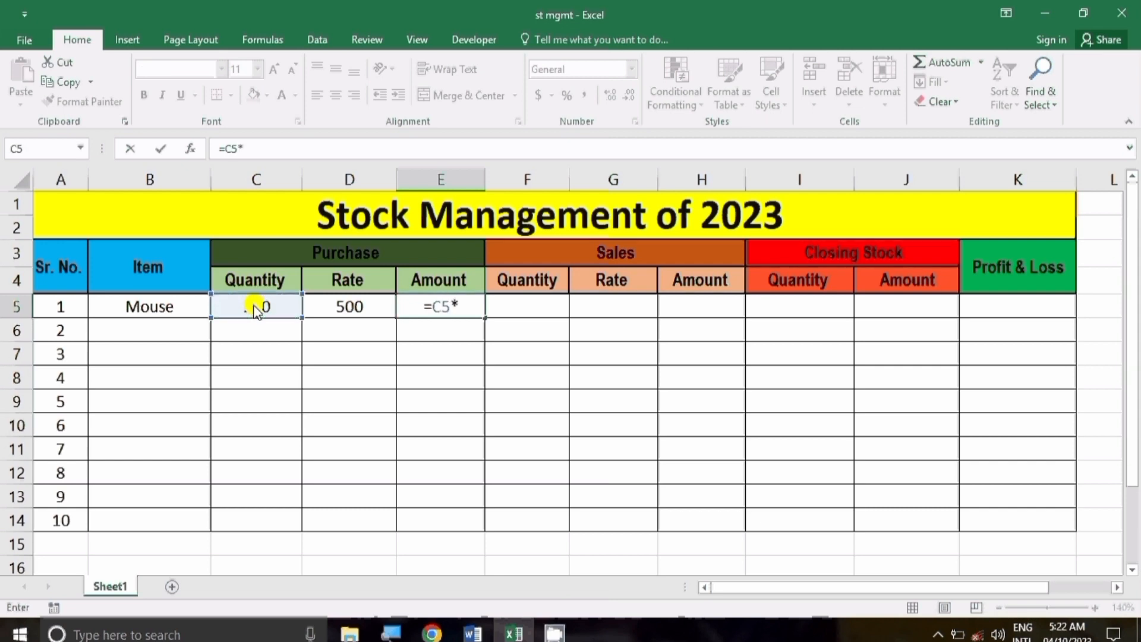
left_click(358, 305)
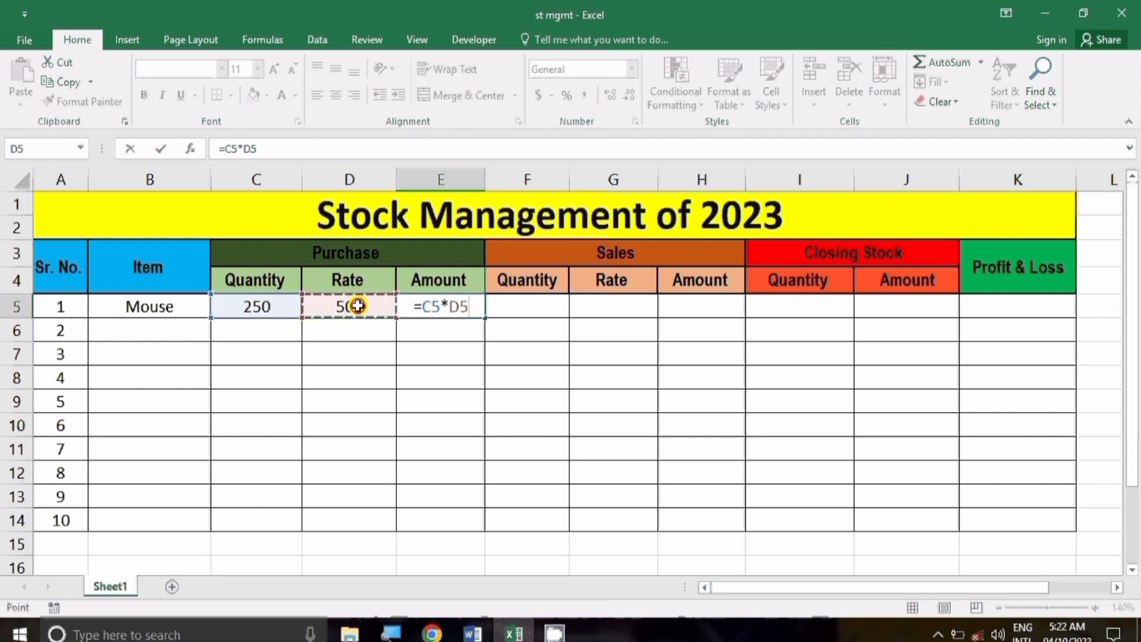
key("Return")
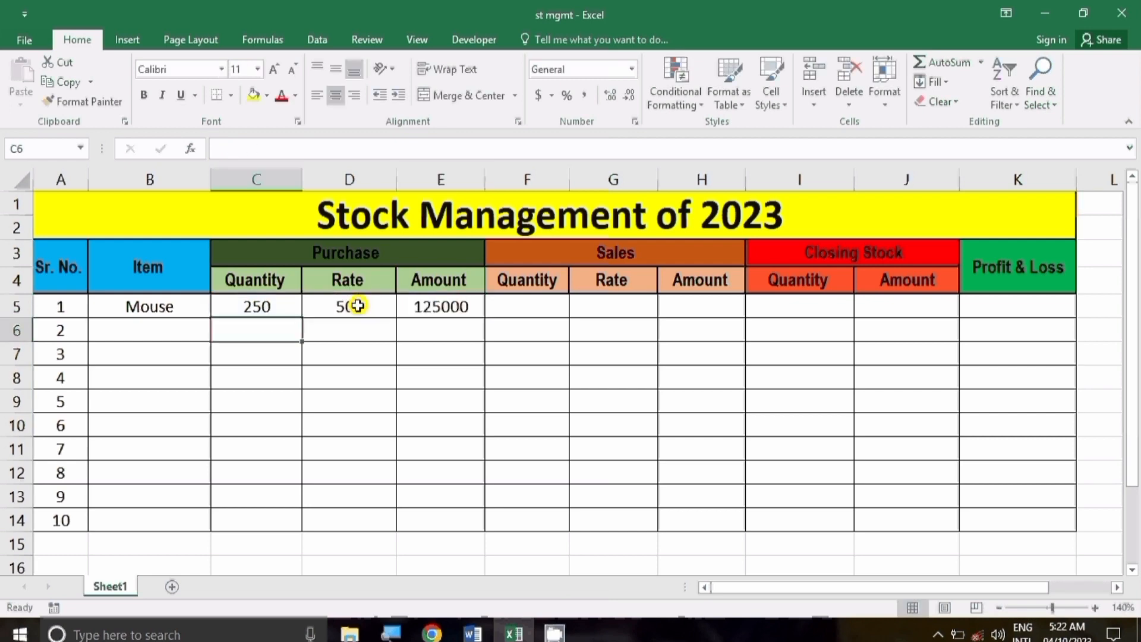
left_click(437, 308)
- Enter the Mouse sales quantity 200 in F5 and sales rate 800 in G5
left_click(516, 306)
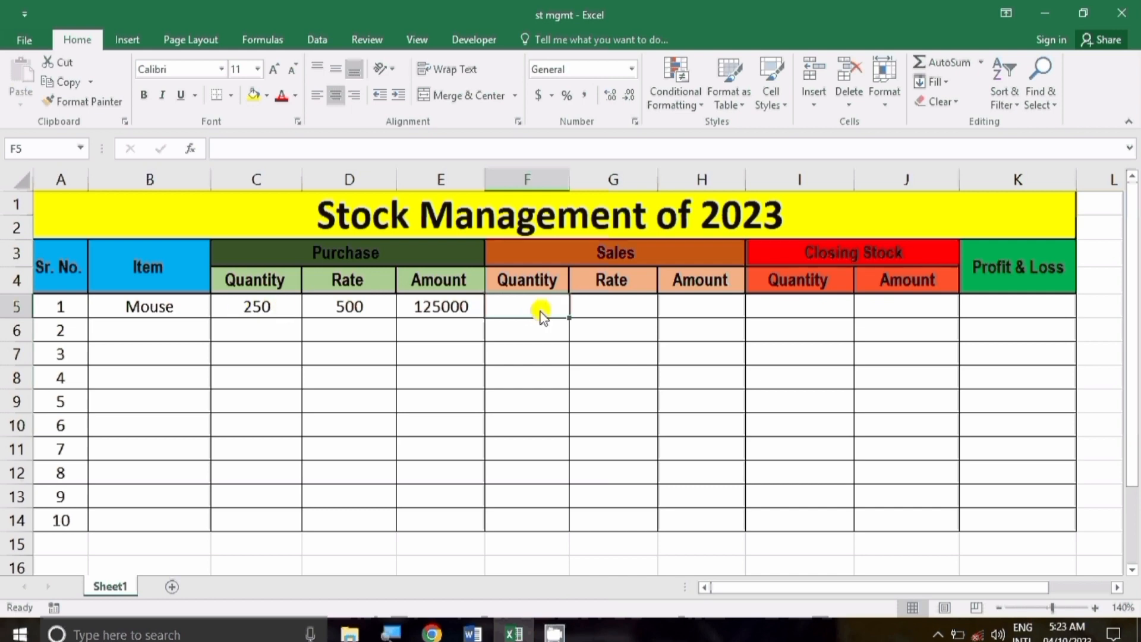
type("200")
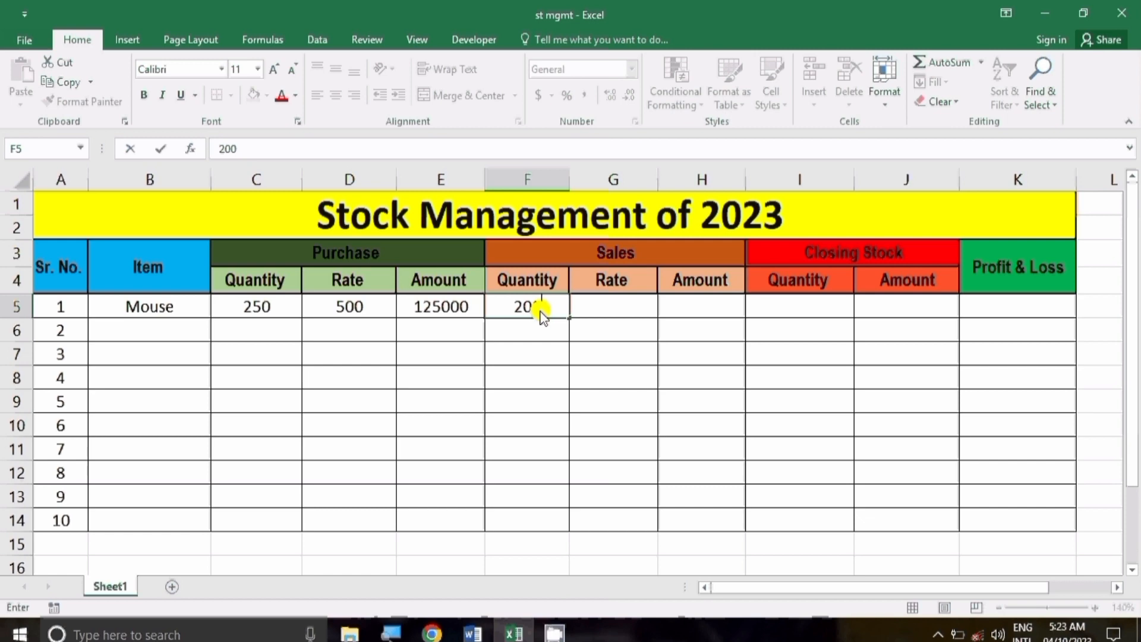
left_click(606, 305)
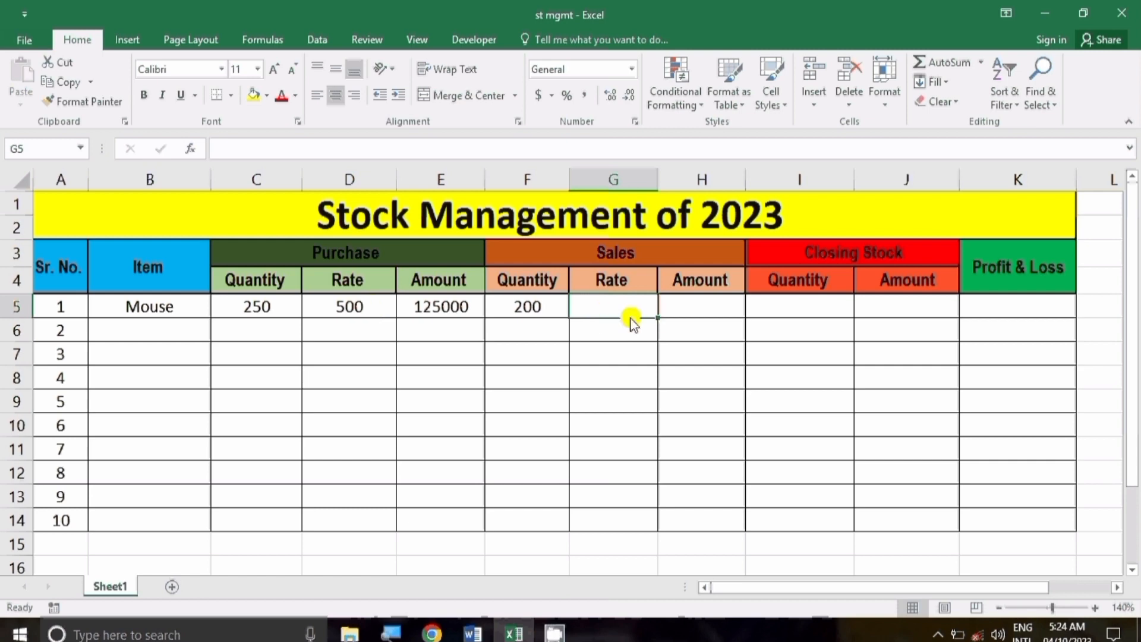
type("8")
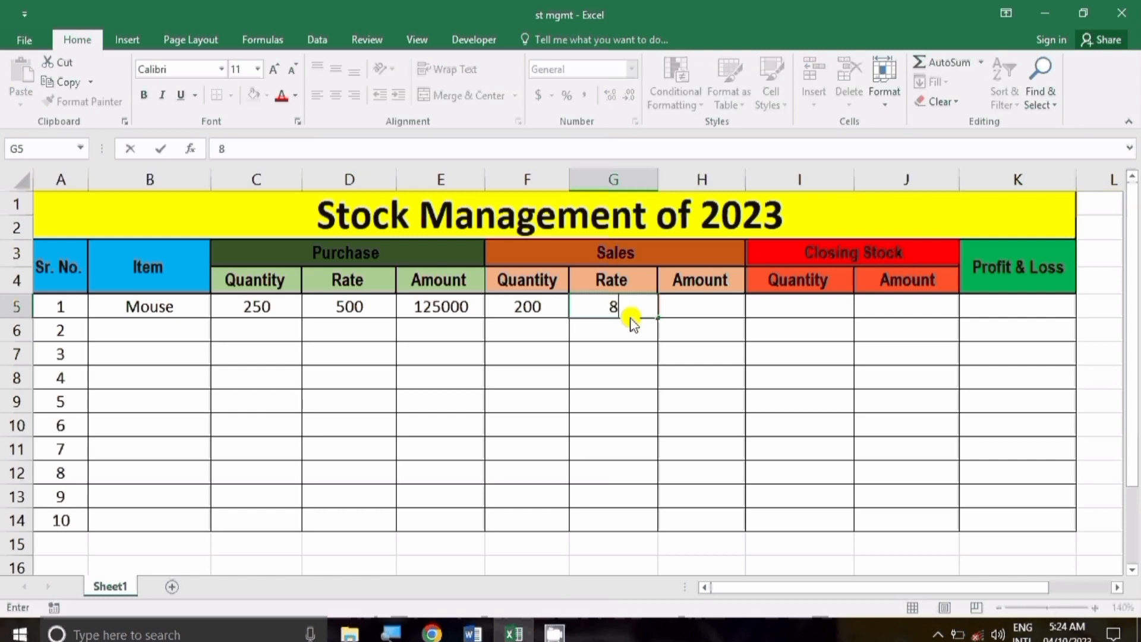
type("00")
left_click(659, 385)
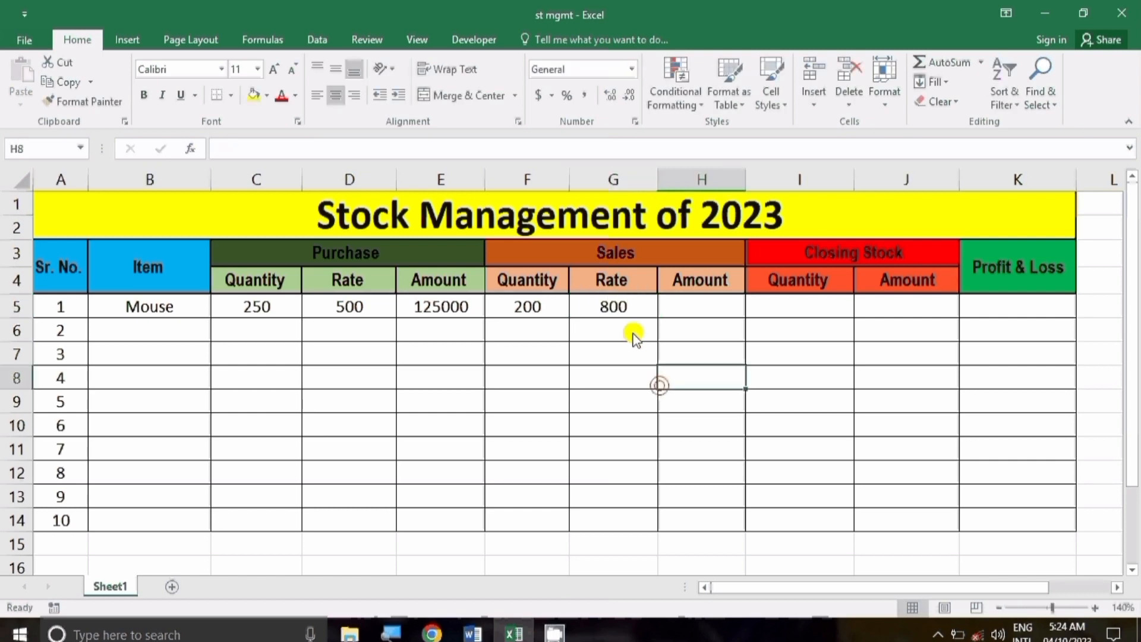
- Calculate the Mouse sales amount in H5 with the formula =F5*G5
left_click(693, 300)
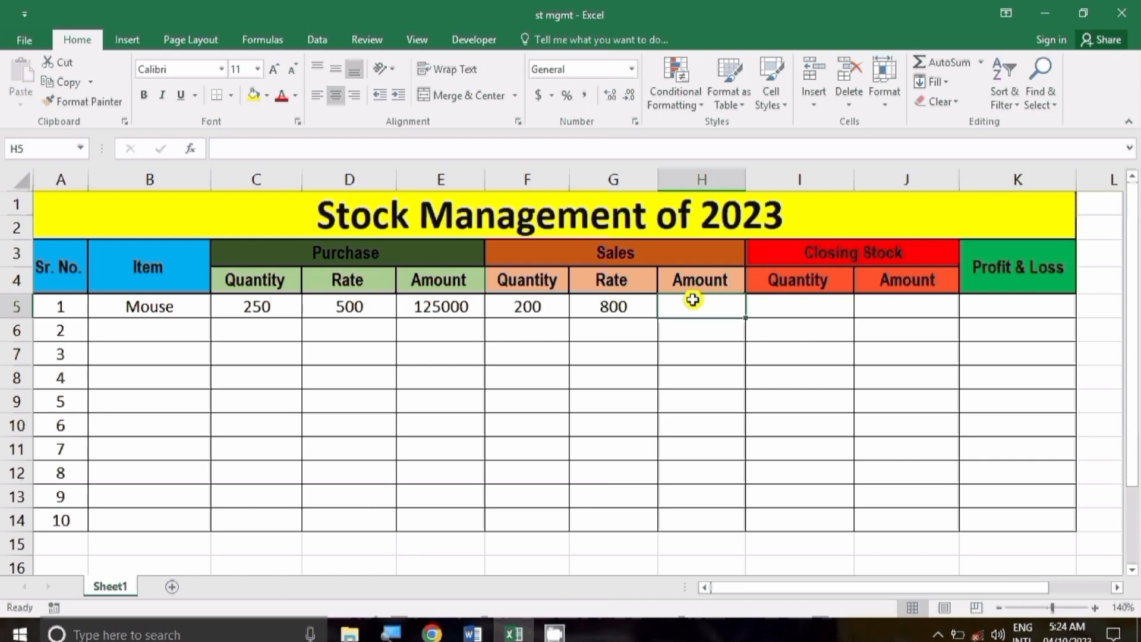
type("=")
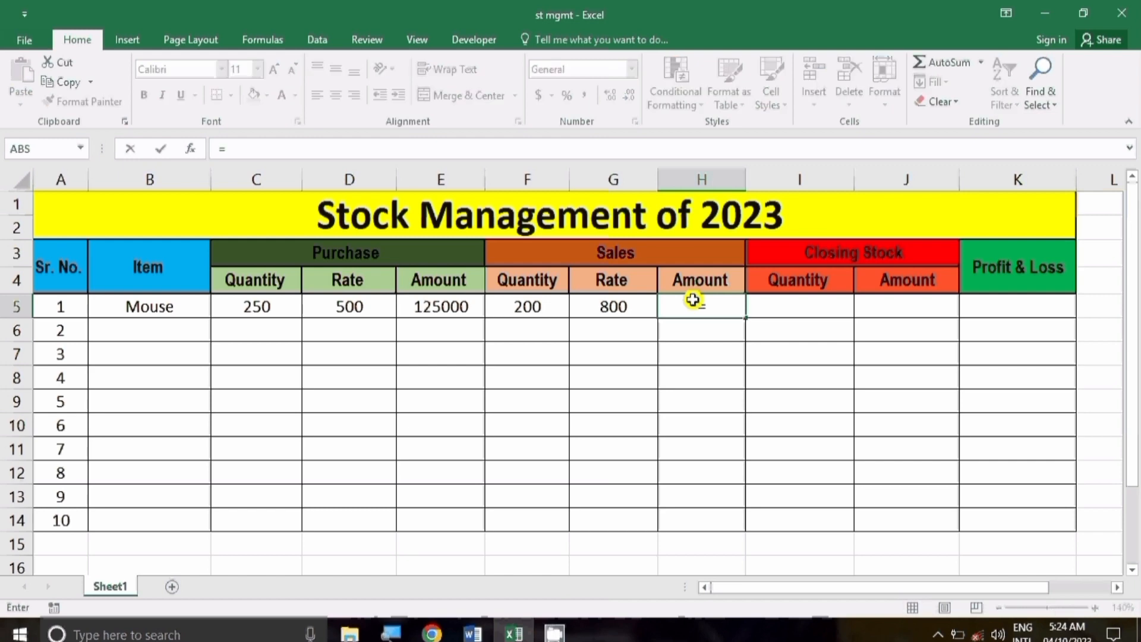
left_click(539, 308)
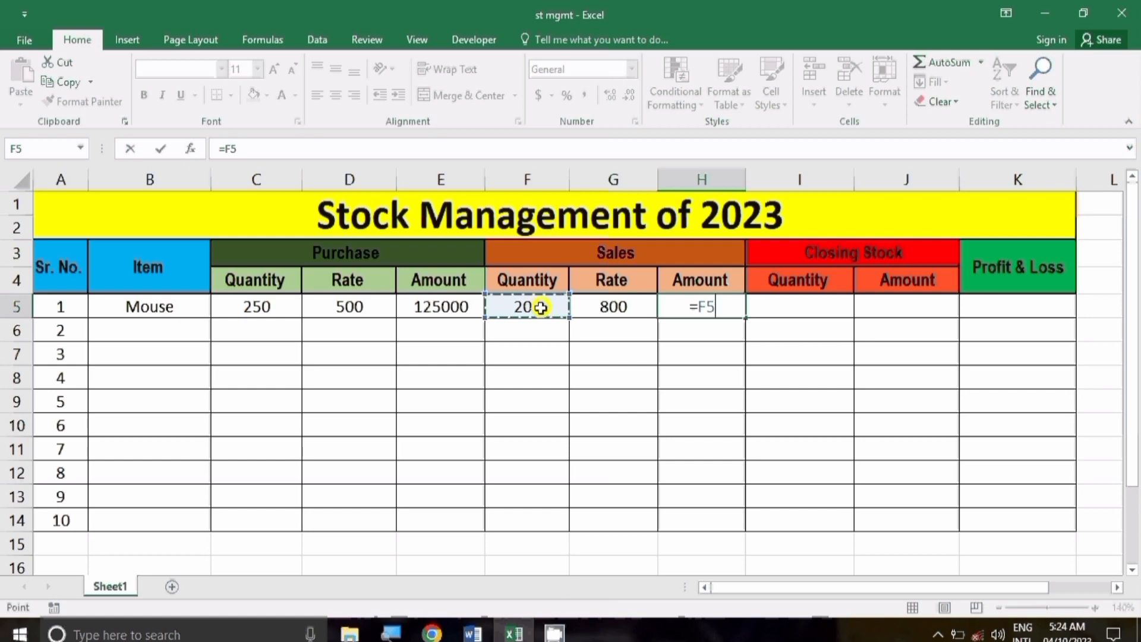
type("*")
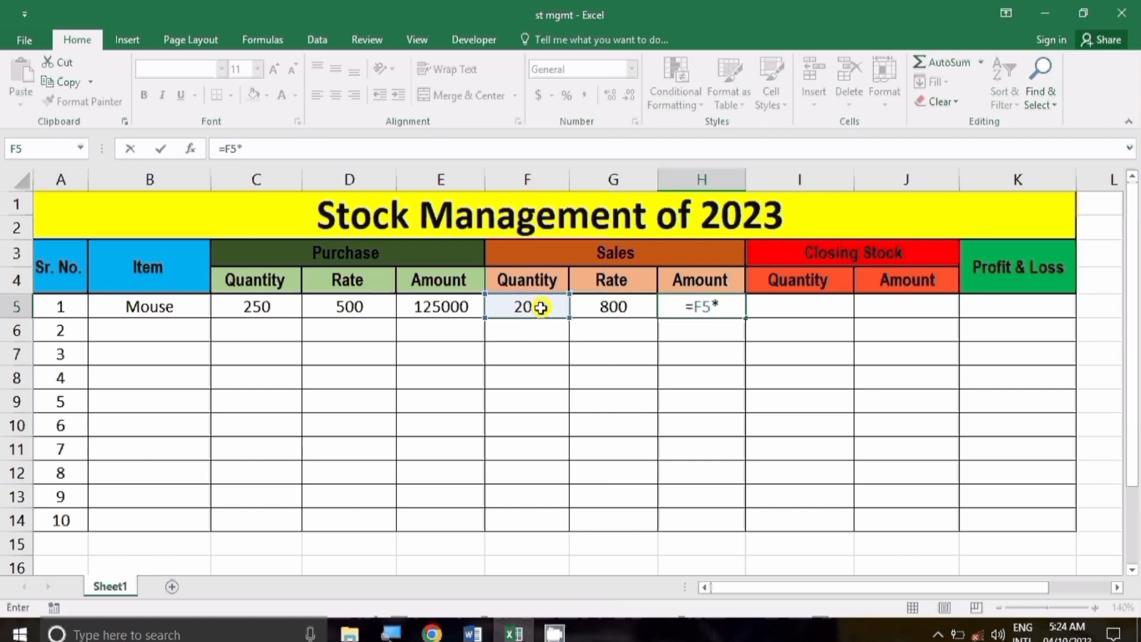
left_click(606, 309)
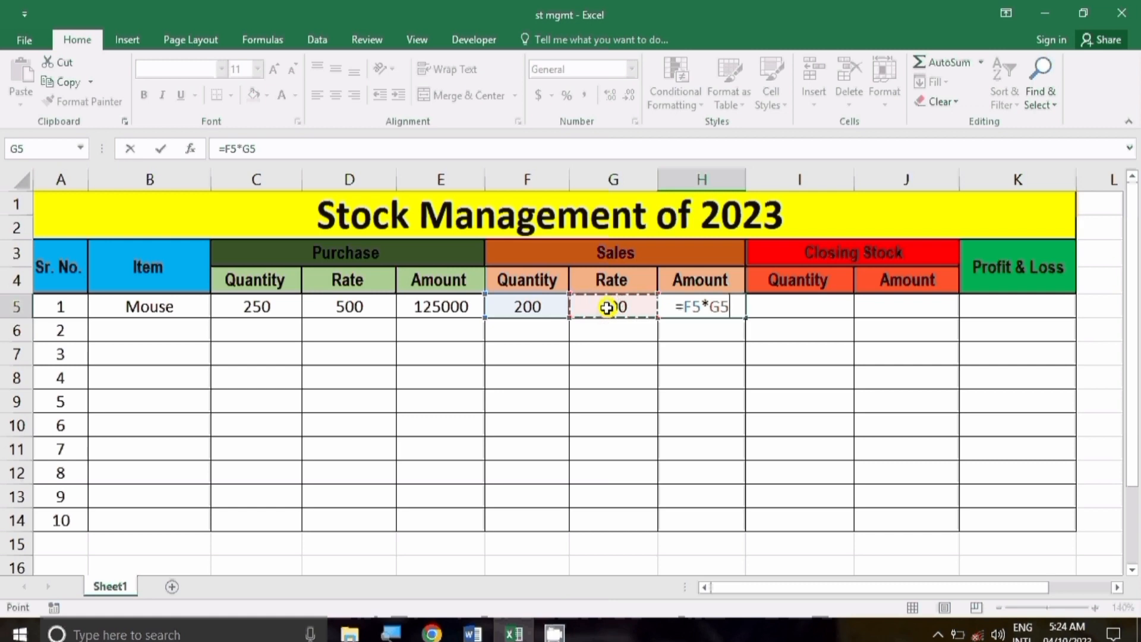
key("ctrl+Return")
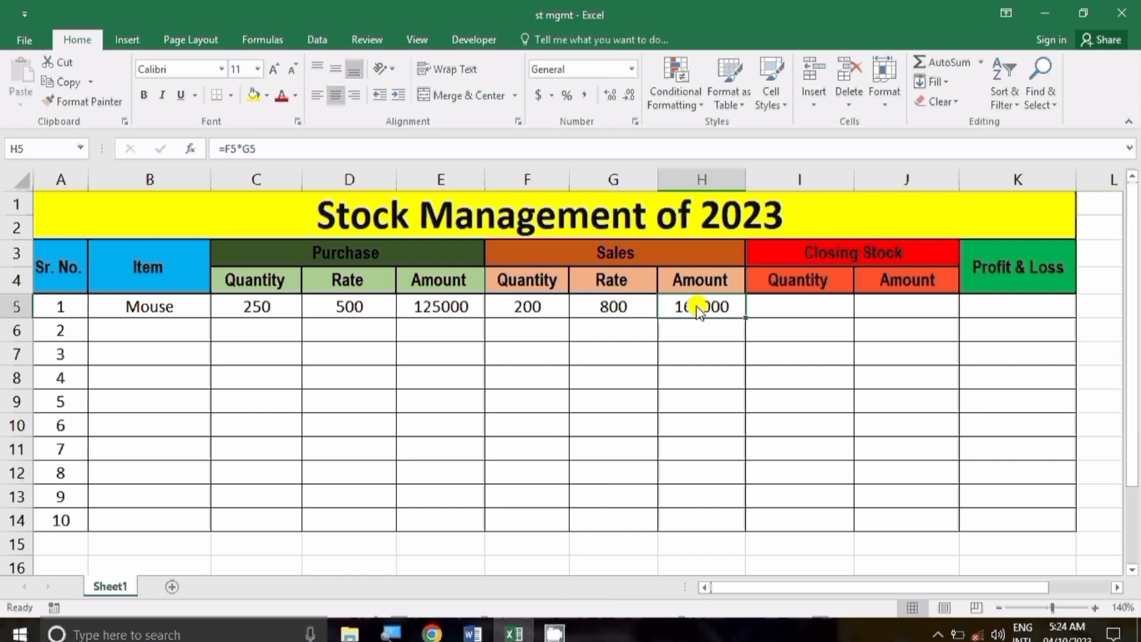
- Calculate the Mouse closing stock quantity in I5 with the formula =C5-F5
left_click(795, 309)
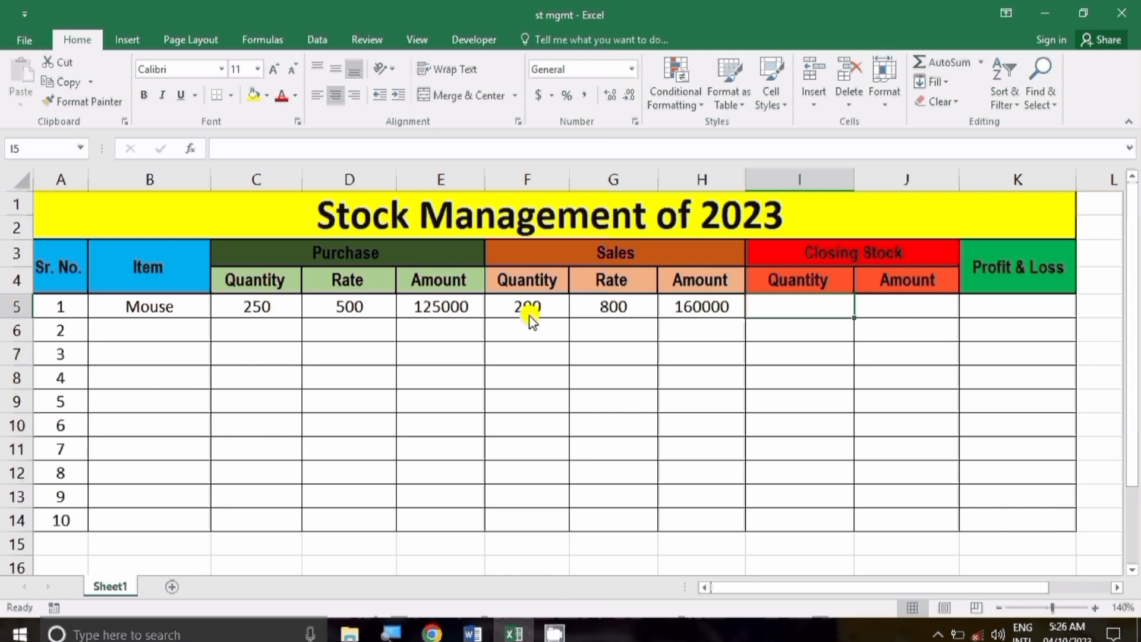
type("=")
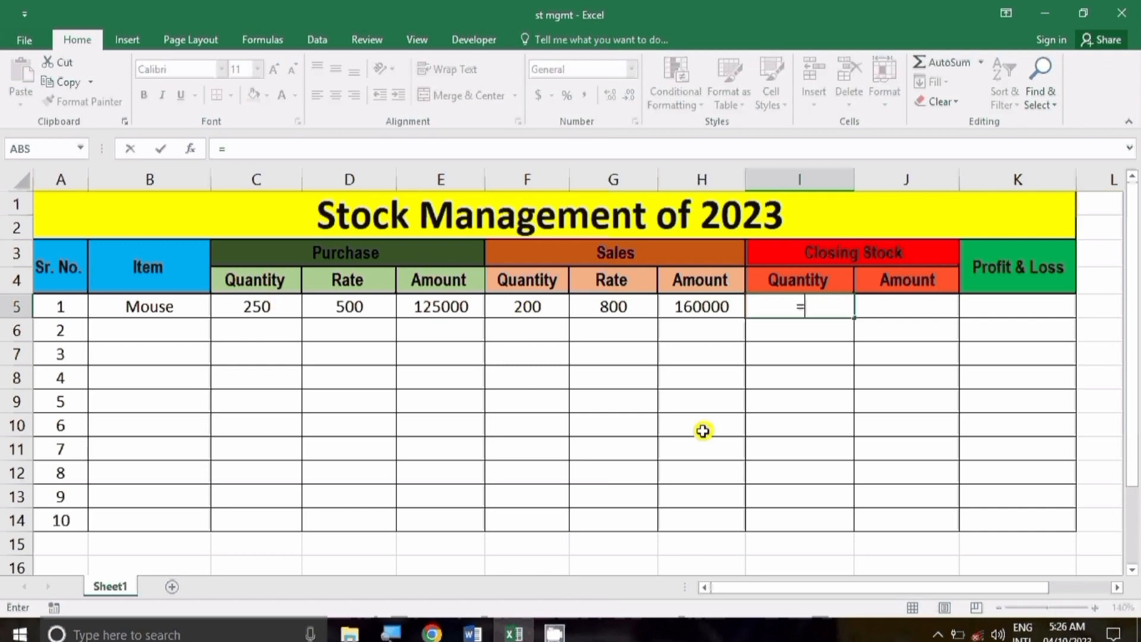
left_click(262, 313)
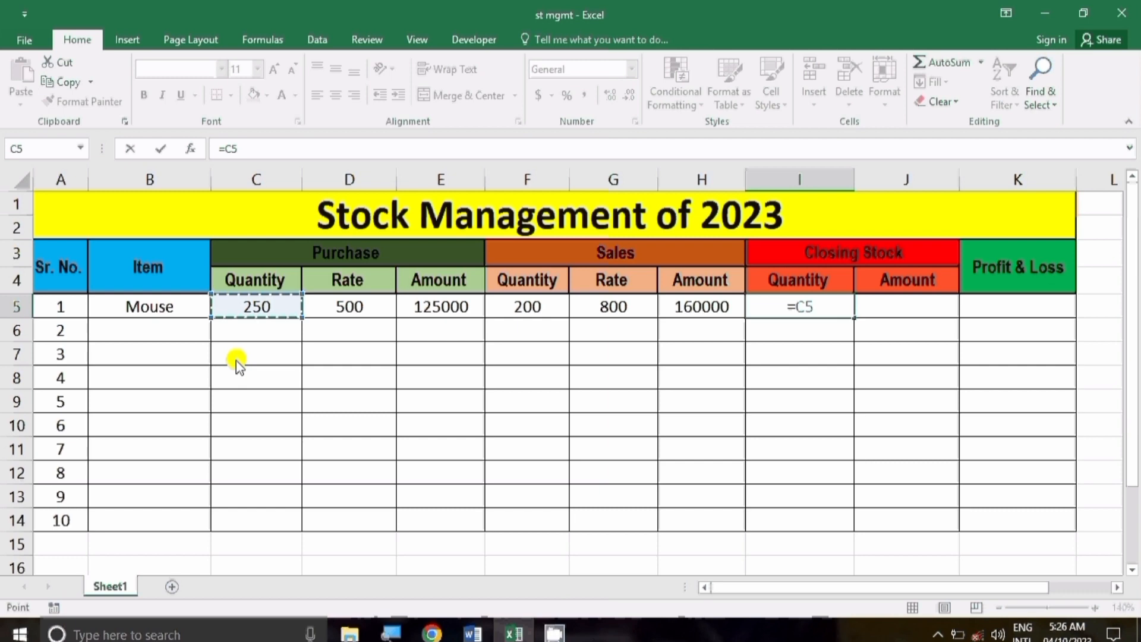
type("-")
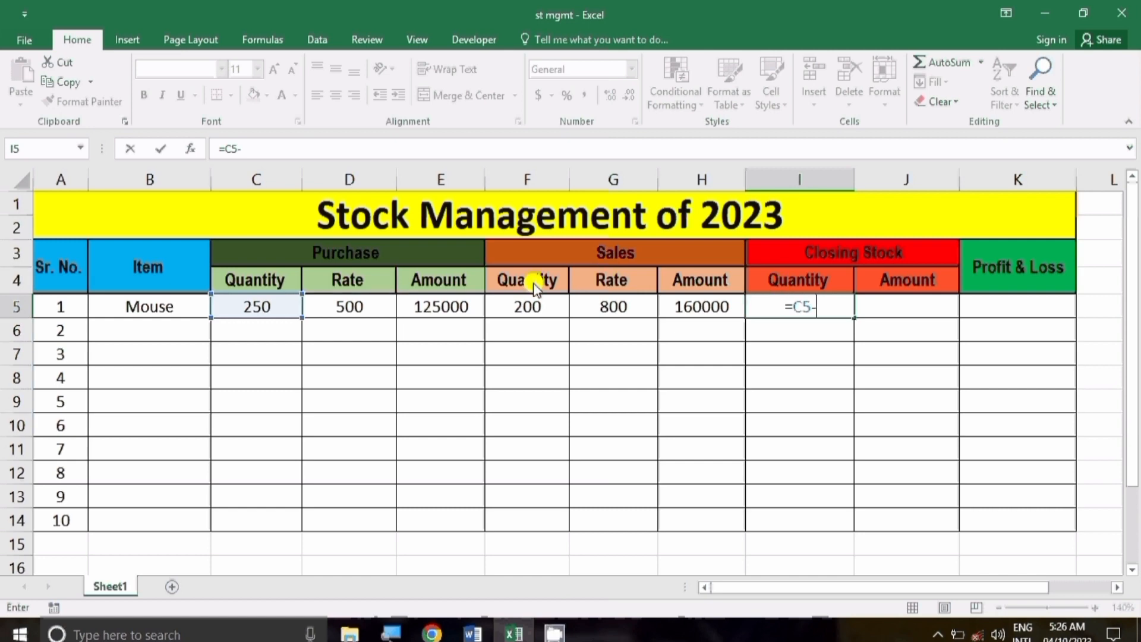
left_click(534, 312)
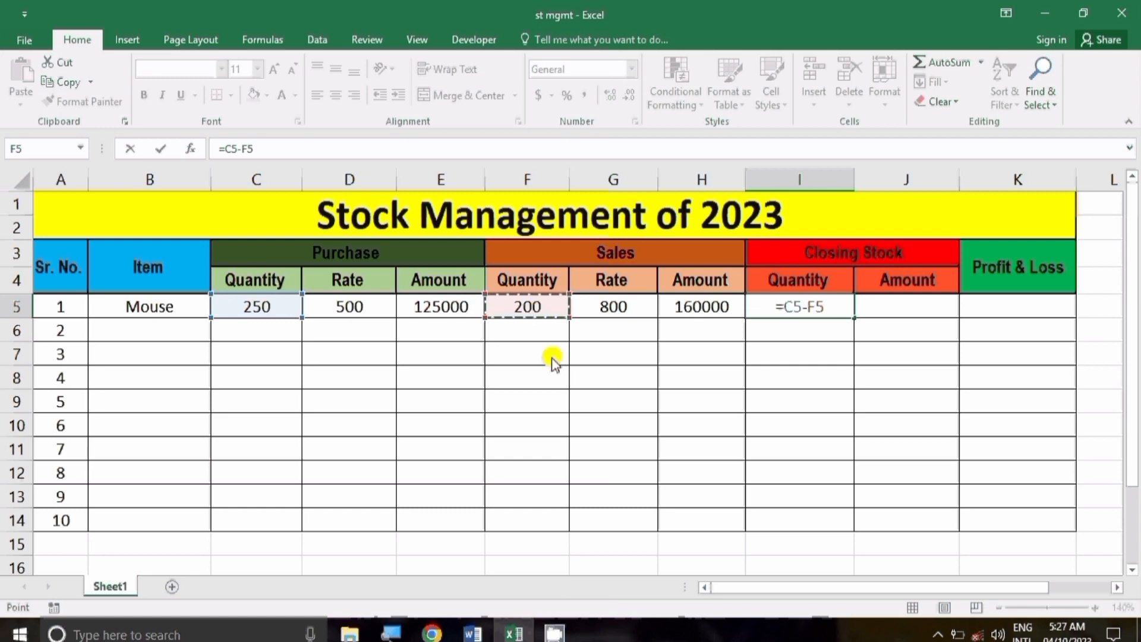
key("Return")
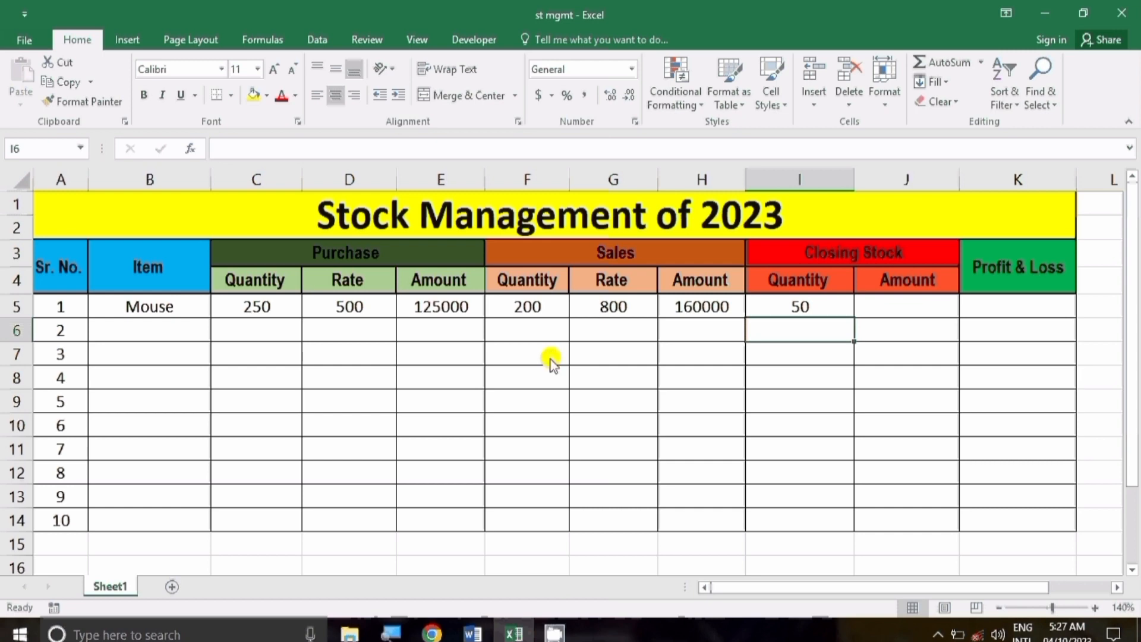
- Calculate the Mouse closing stock amount in J5 with the formula =I5*D5
left_click(900, 304)
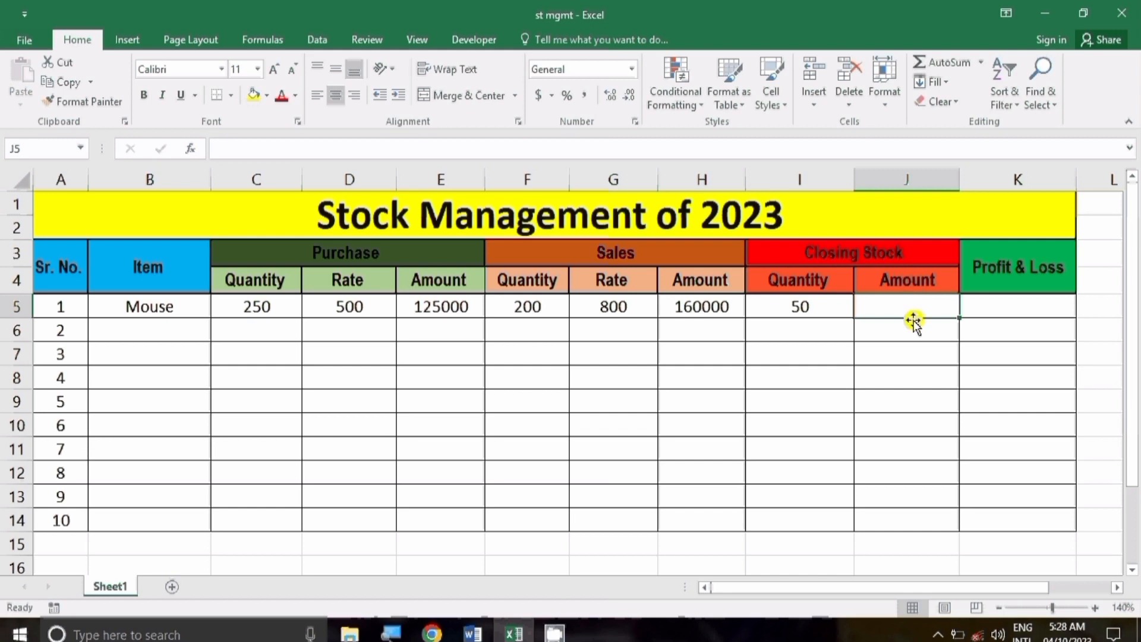
type("=")
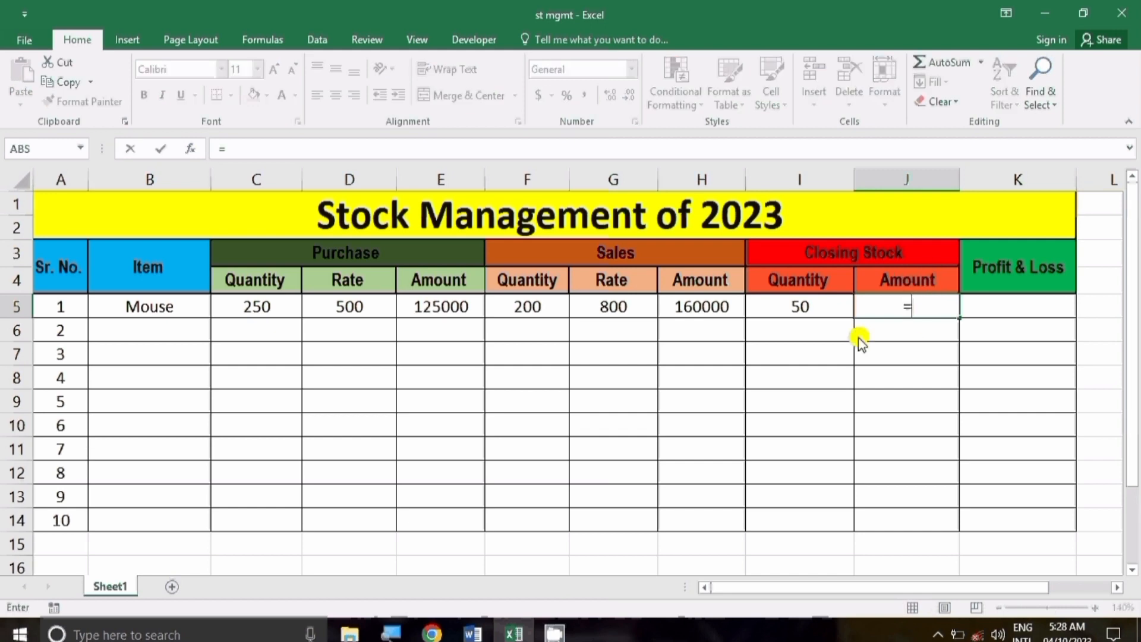
left_click(800, 315)
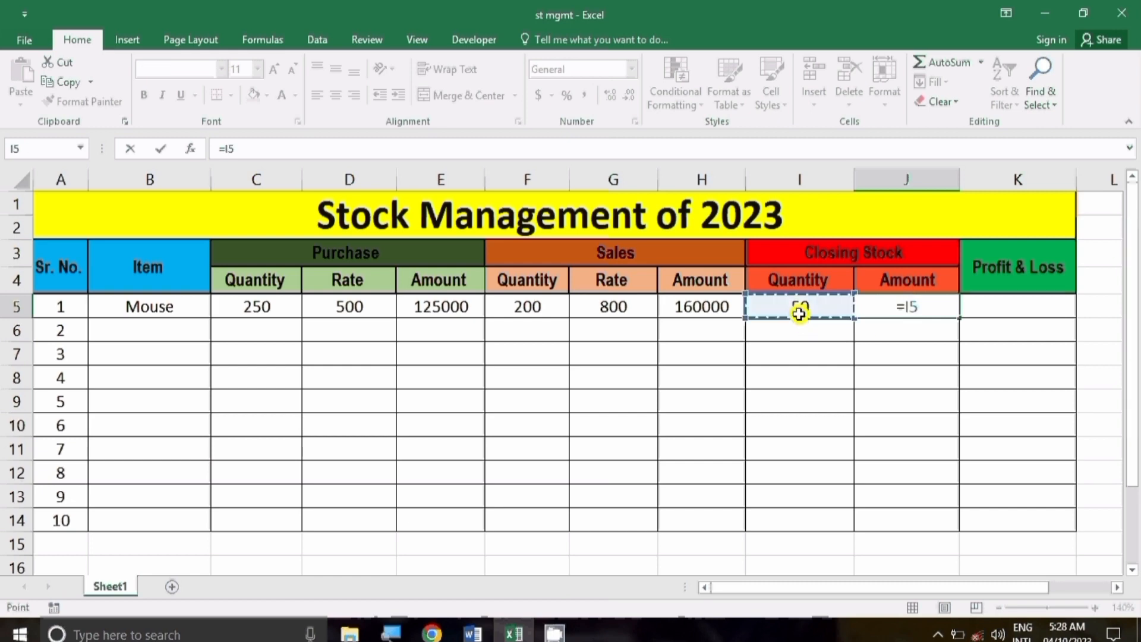
type("*")
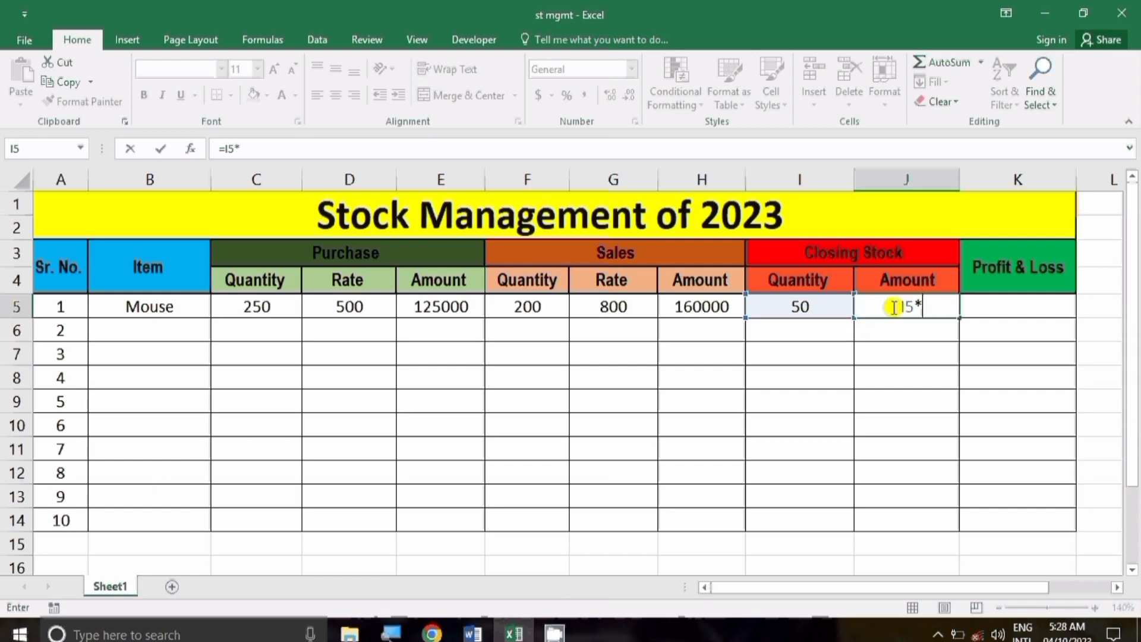
left_click(356, 308)
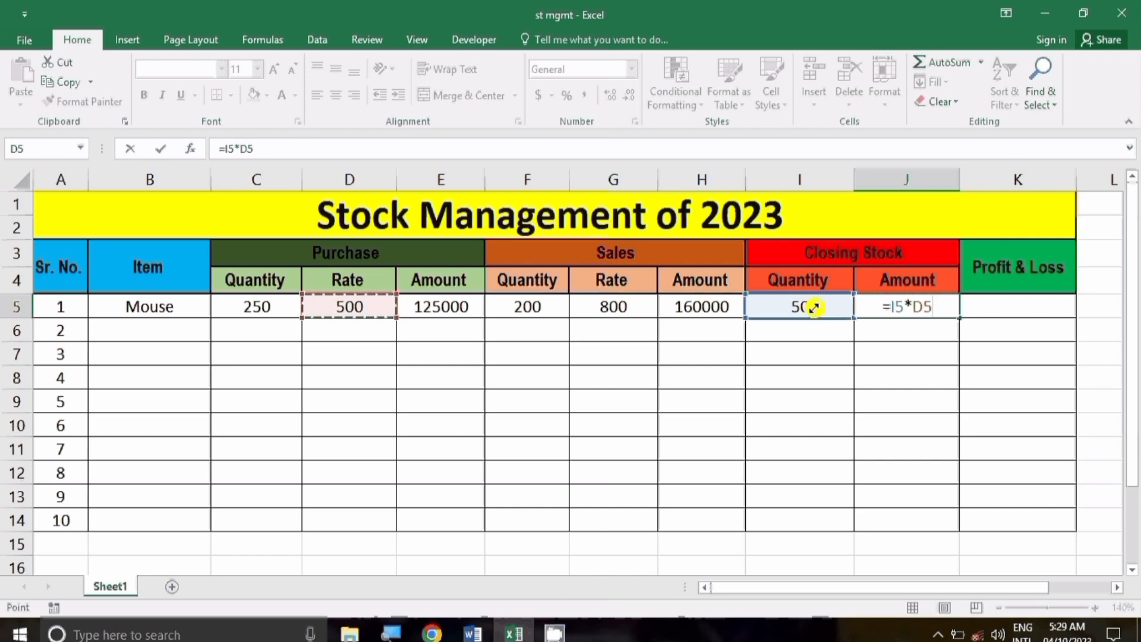
key("Return")
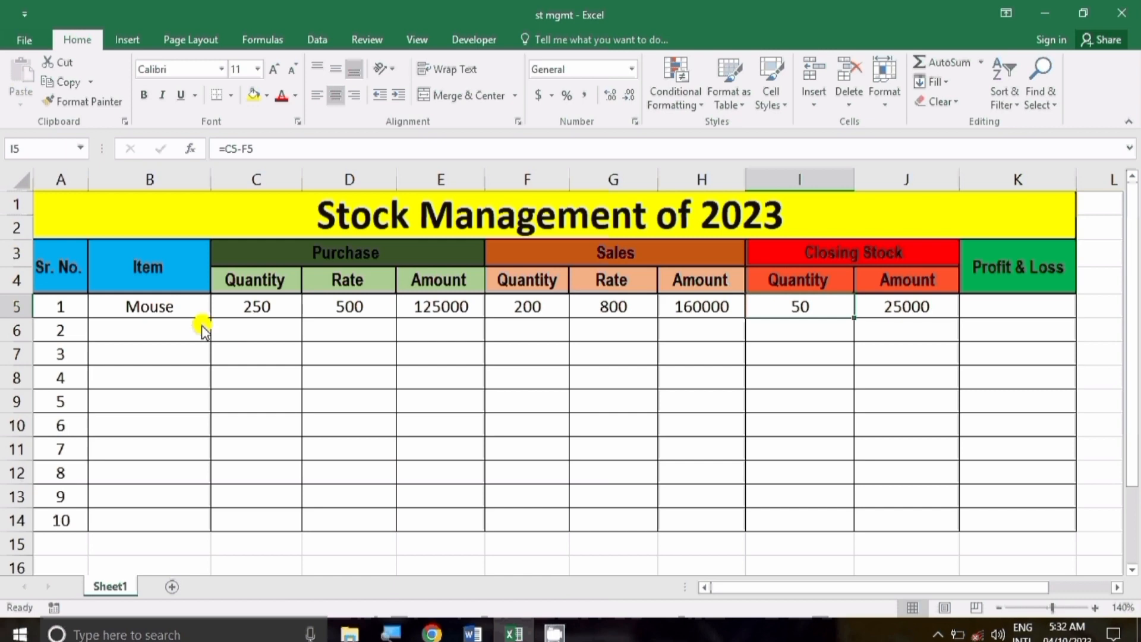
- Calculate the Mouse profit and loss in K5 with the formula =J5+H5-E5
left_click(969, 311)
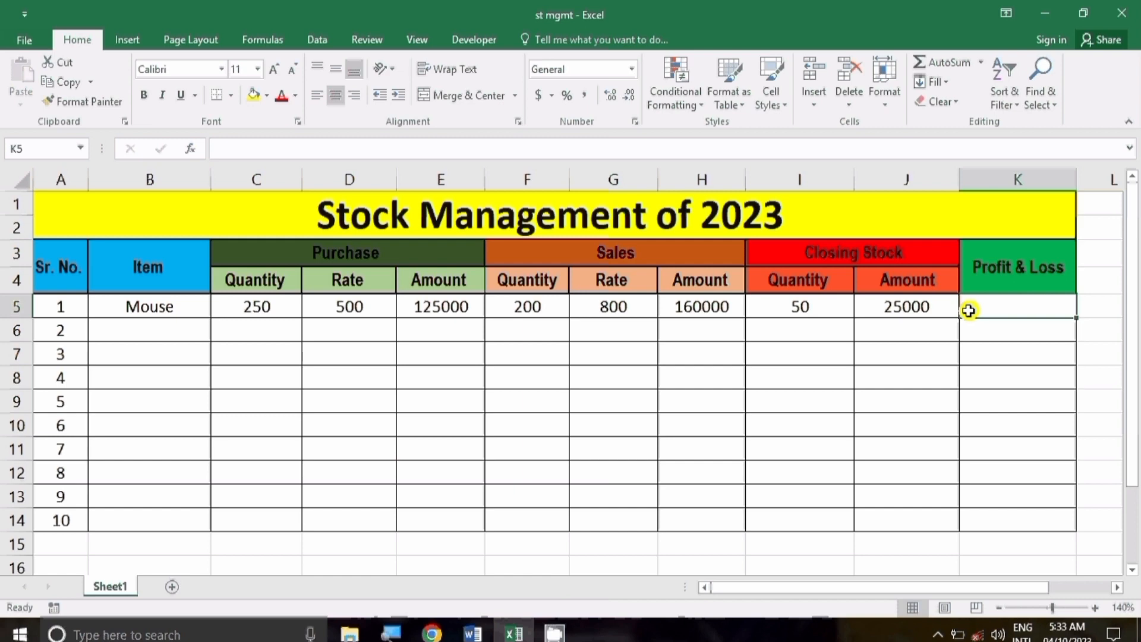
type("=")
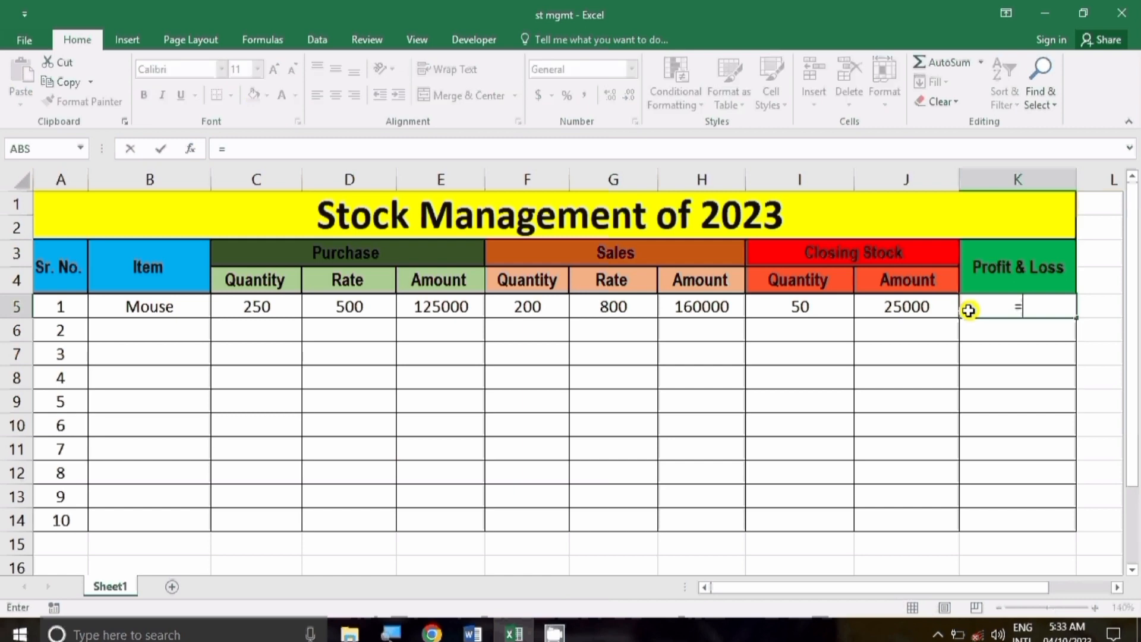
left_click(897, 308)
type("+")
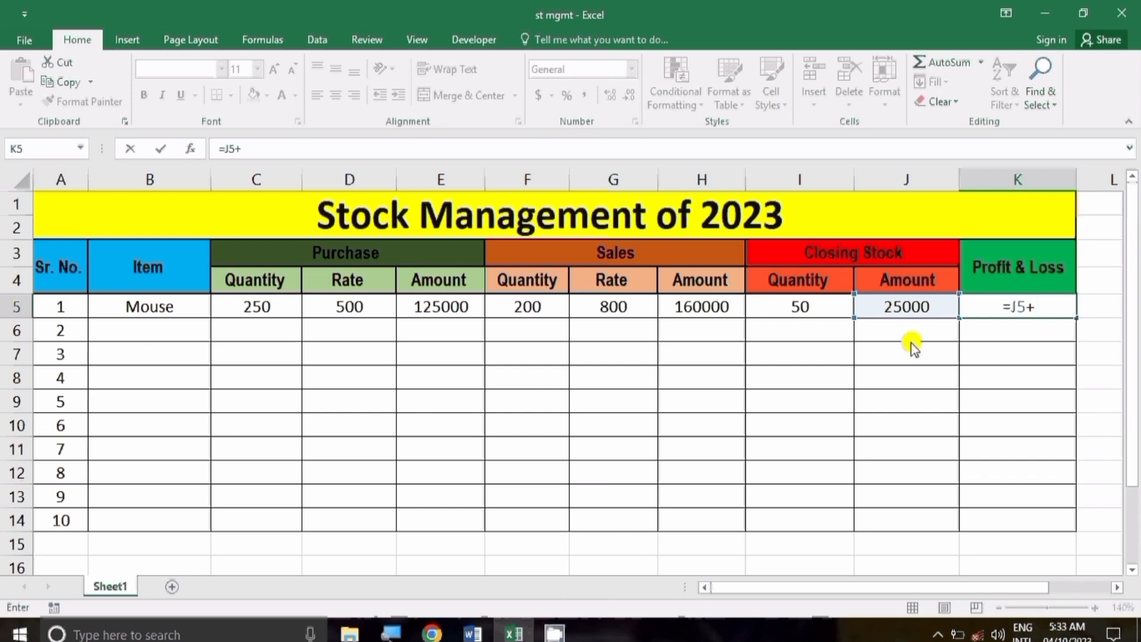
left_click(702, 304)
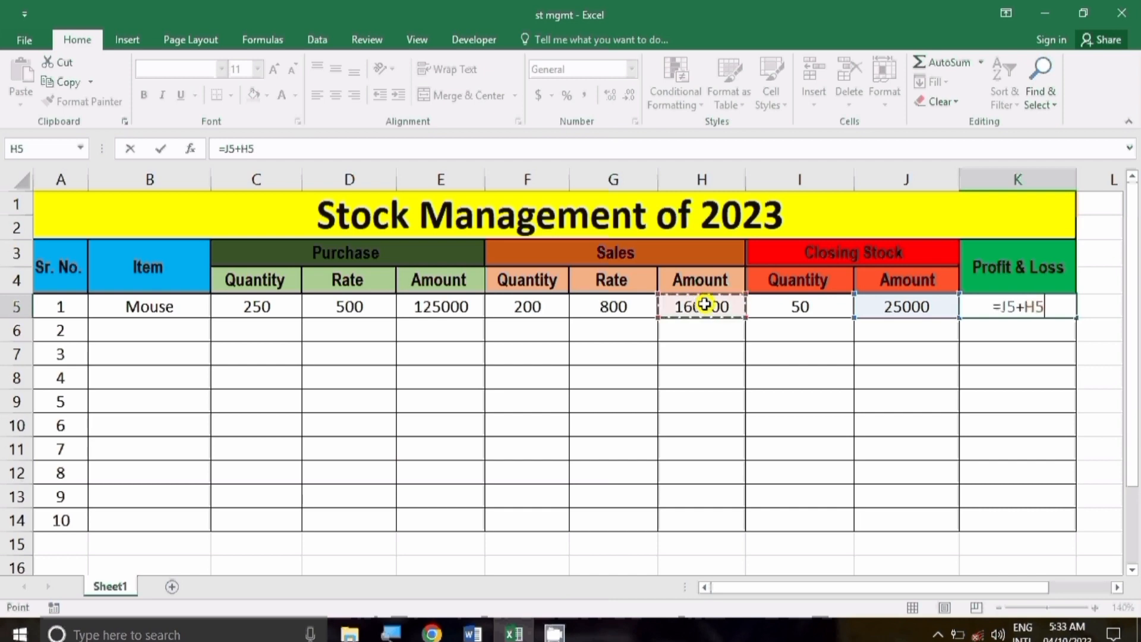
type("-")
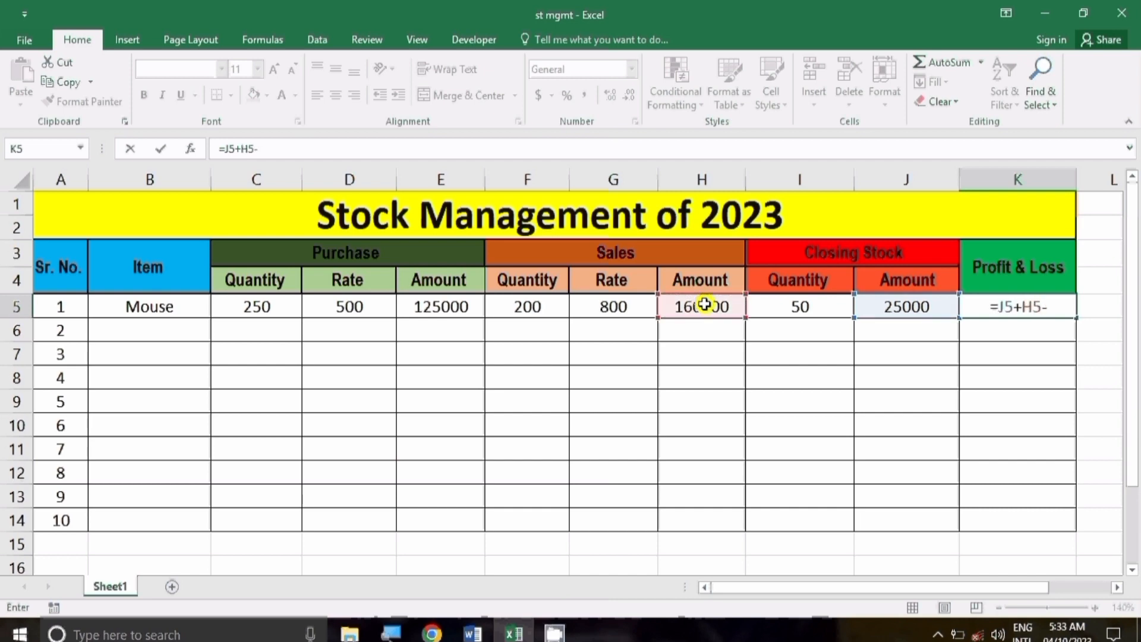
left_click(450, 309)
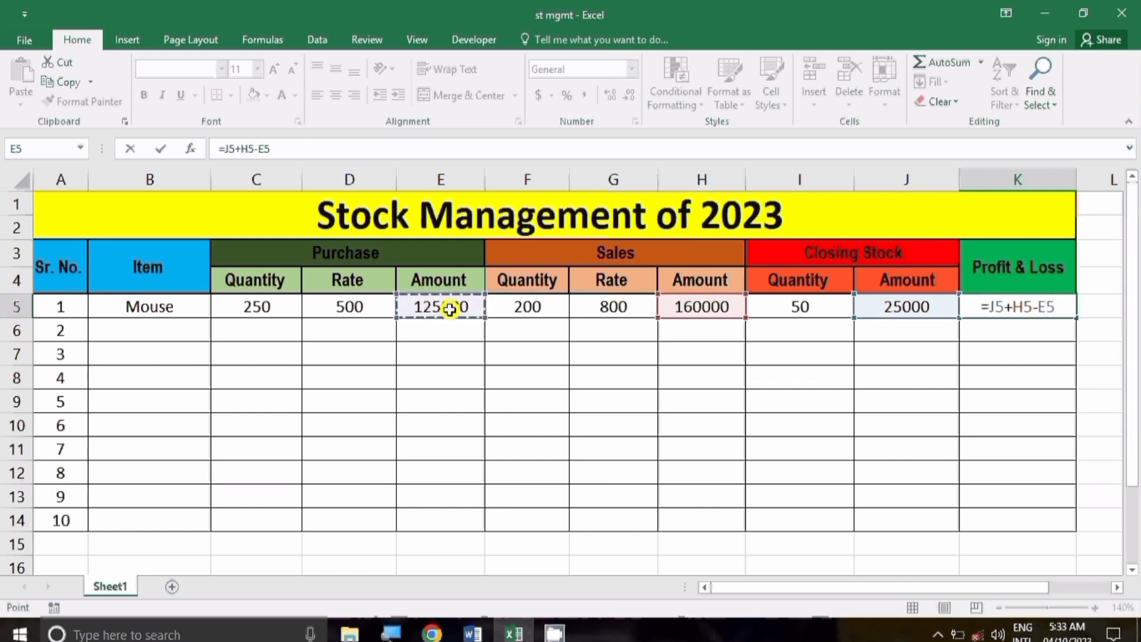
key("Return")
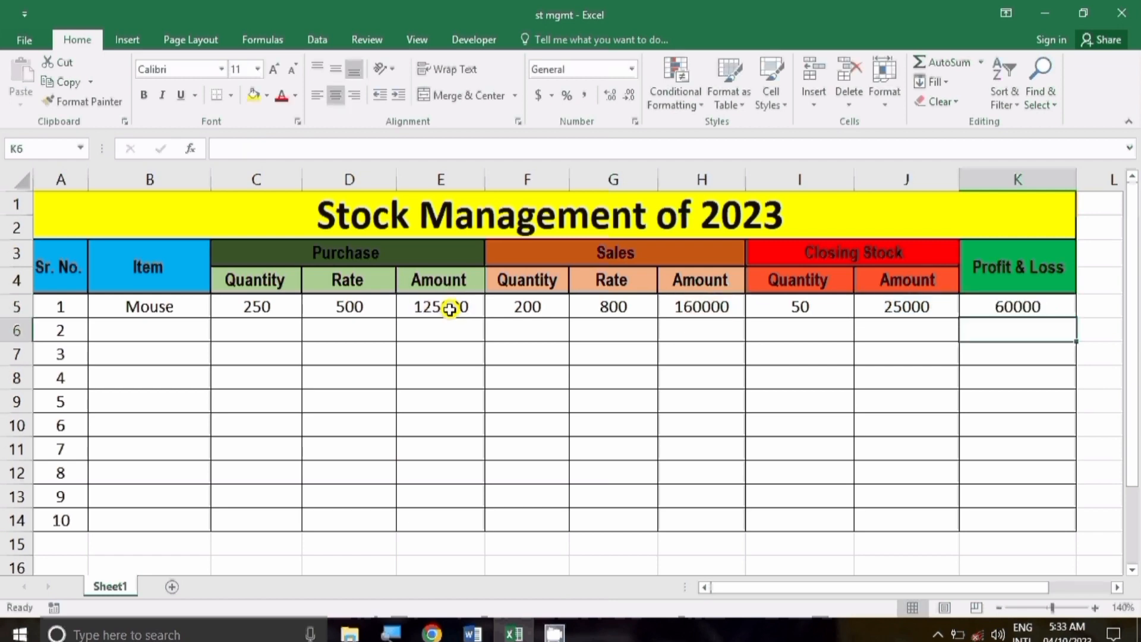
- Fill the profit and loss formula from K5 down to K14
key("Up")
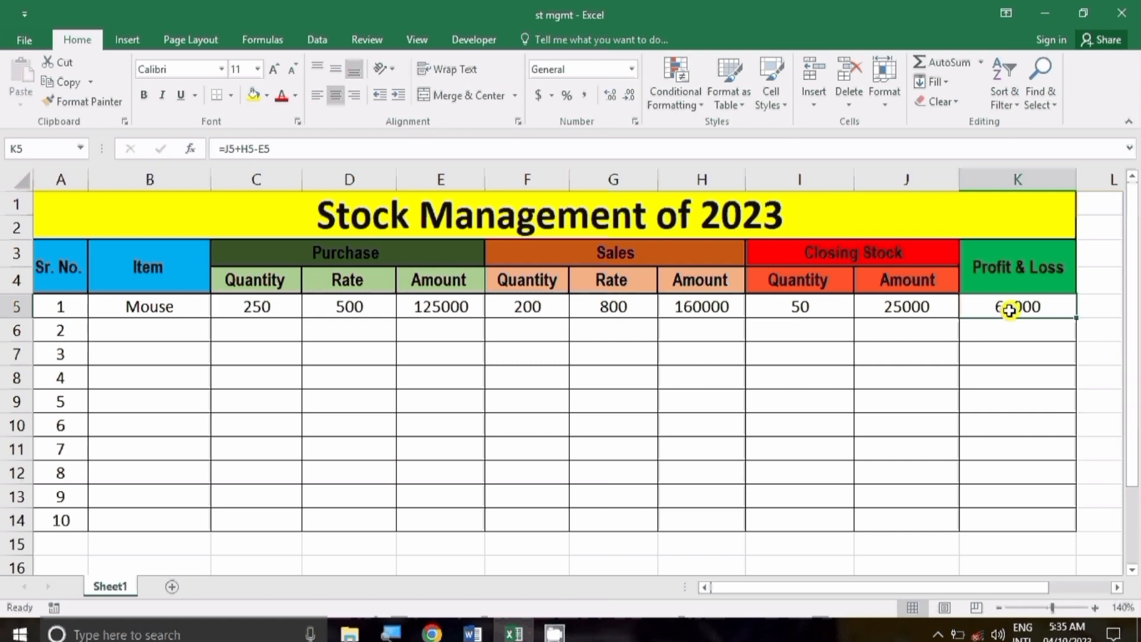
left_click(173, 328)
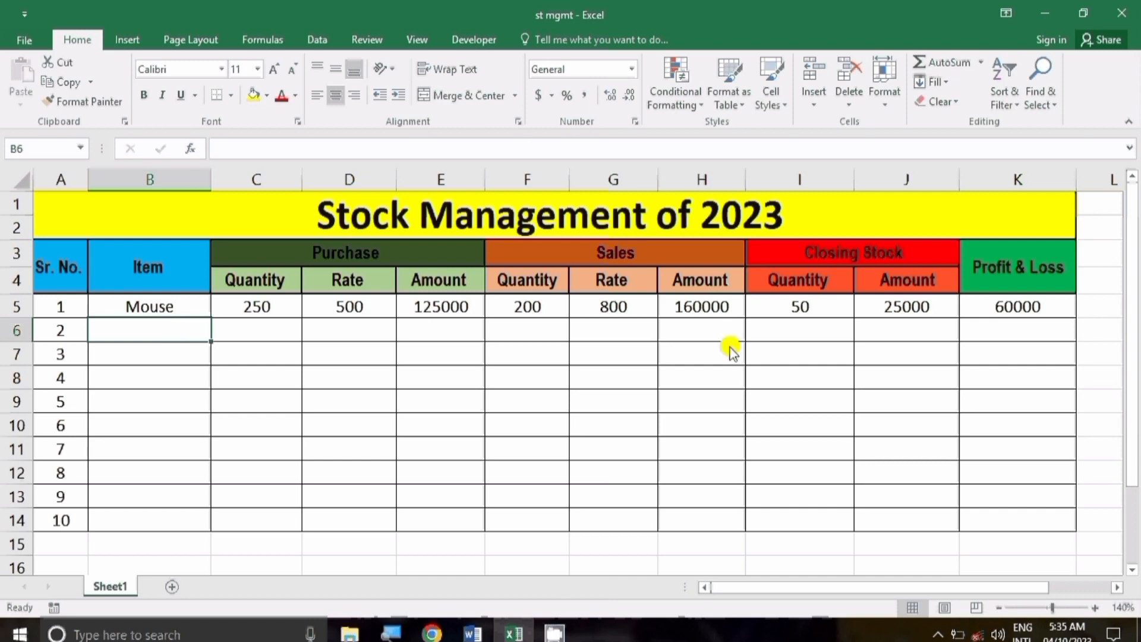
left_click(1007, 308)
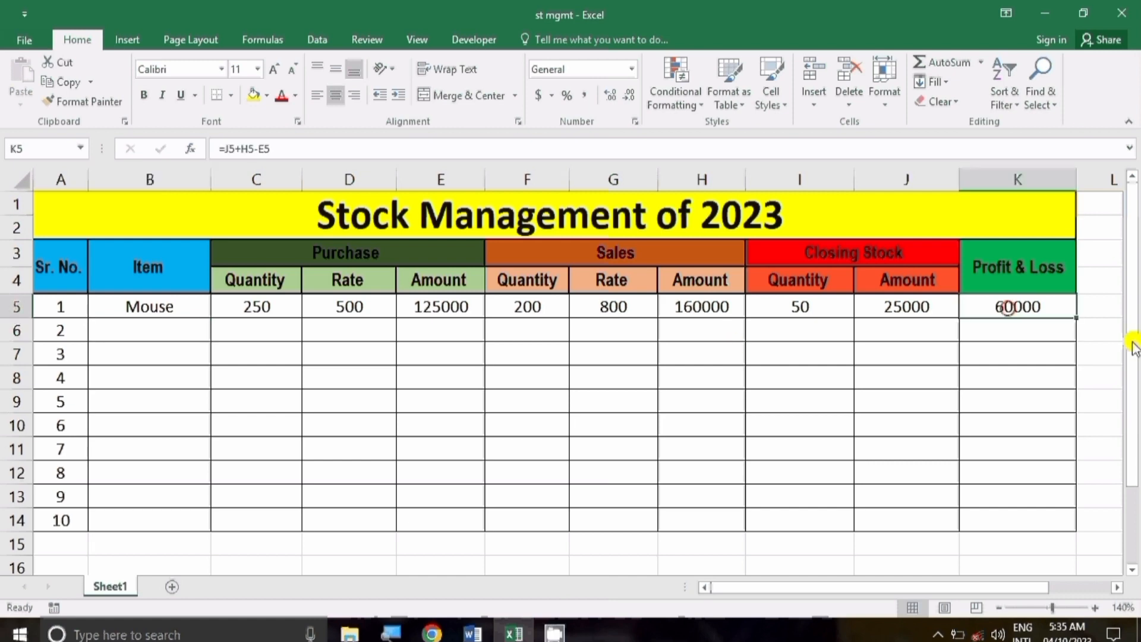
left_click_drag(1074, 316, 1086, 532)
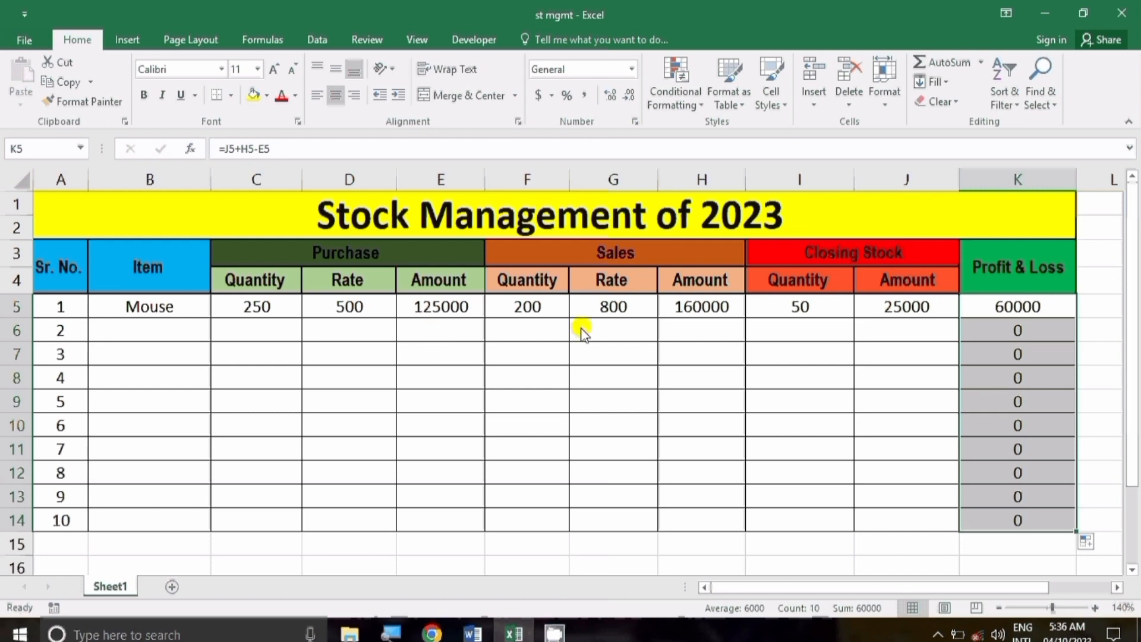
- Fill the sales amount formula from H5 and the purchase amount formula from E5 down to row 14
left_click(689, 308)
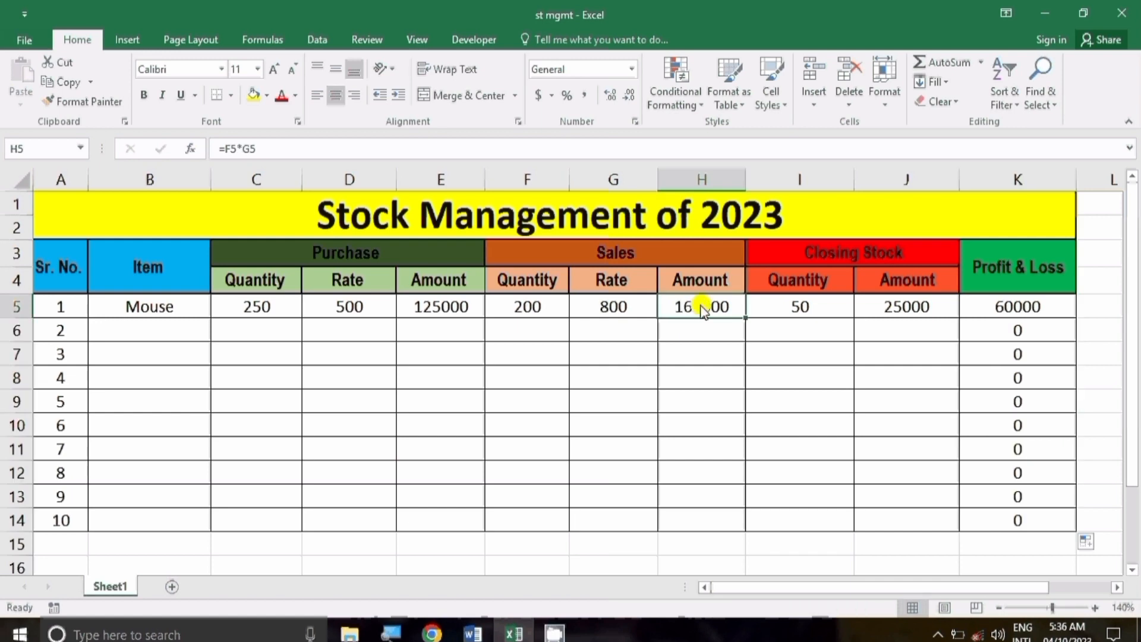
left_click_drag(744, 318, 750, 523)
left_click(445, 300)
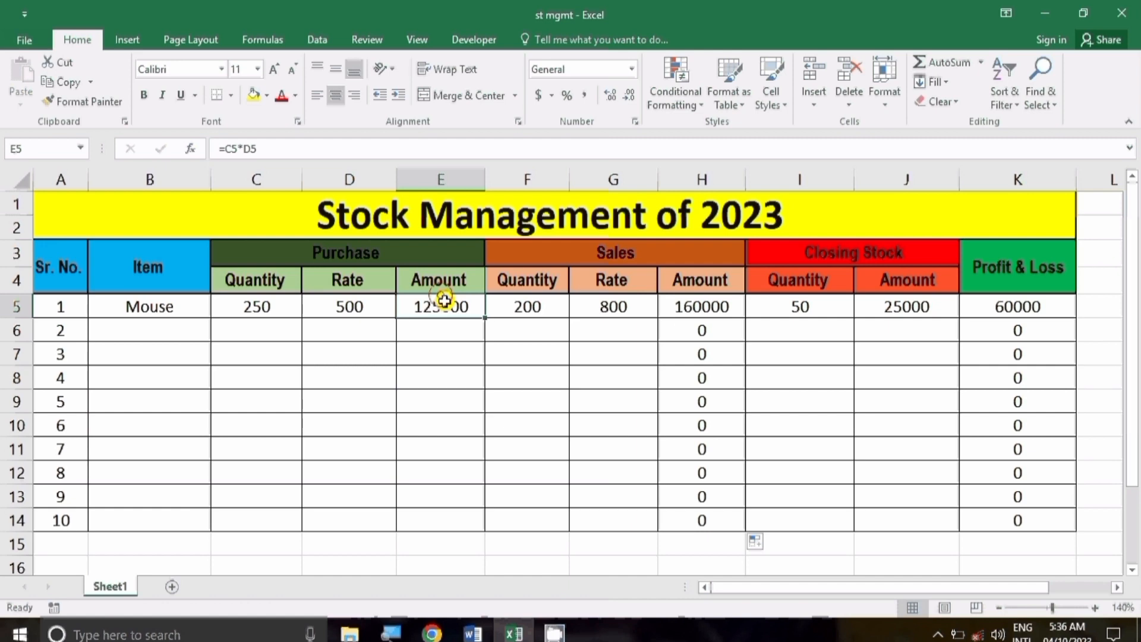
left_click_drag(484, 318, 479, 527)
left_click(591, 549)
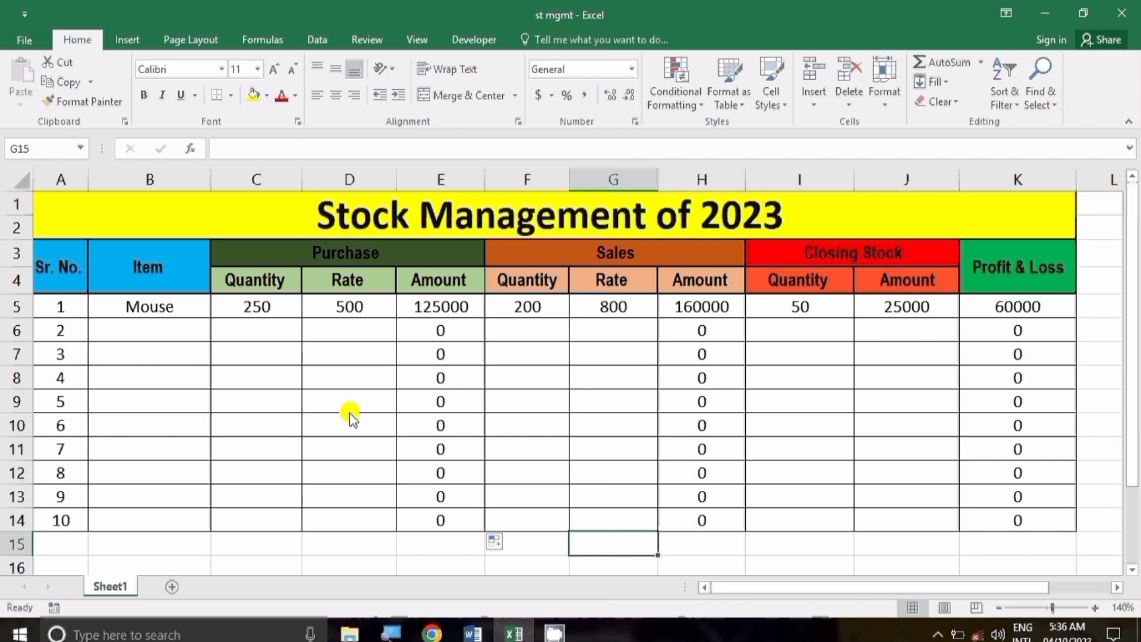
- Enter Keyboard as the second item in B6
left_click(169, 334)
type("Key")
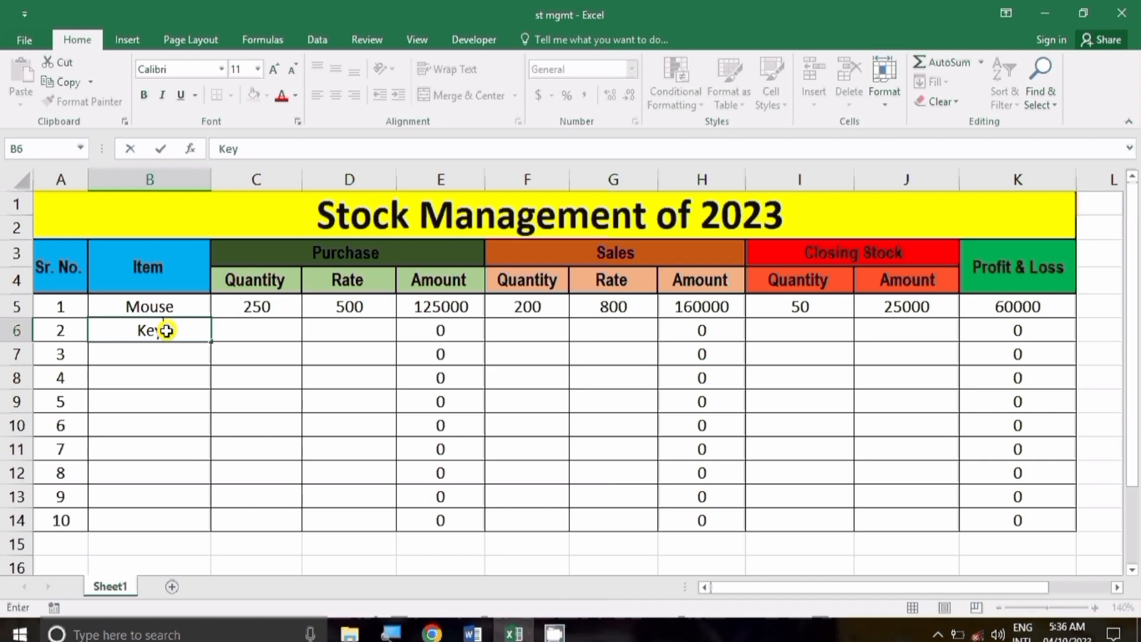
type("board")
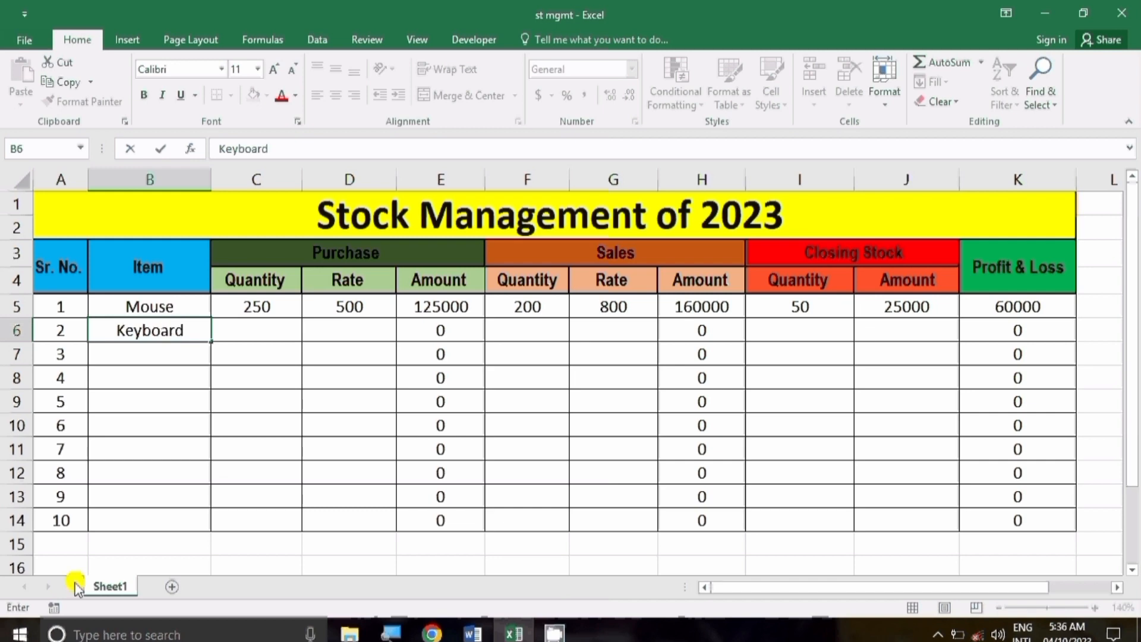
key("Tab")
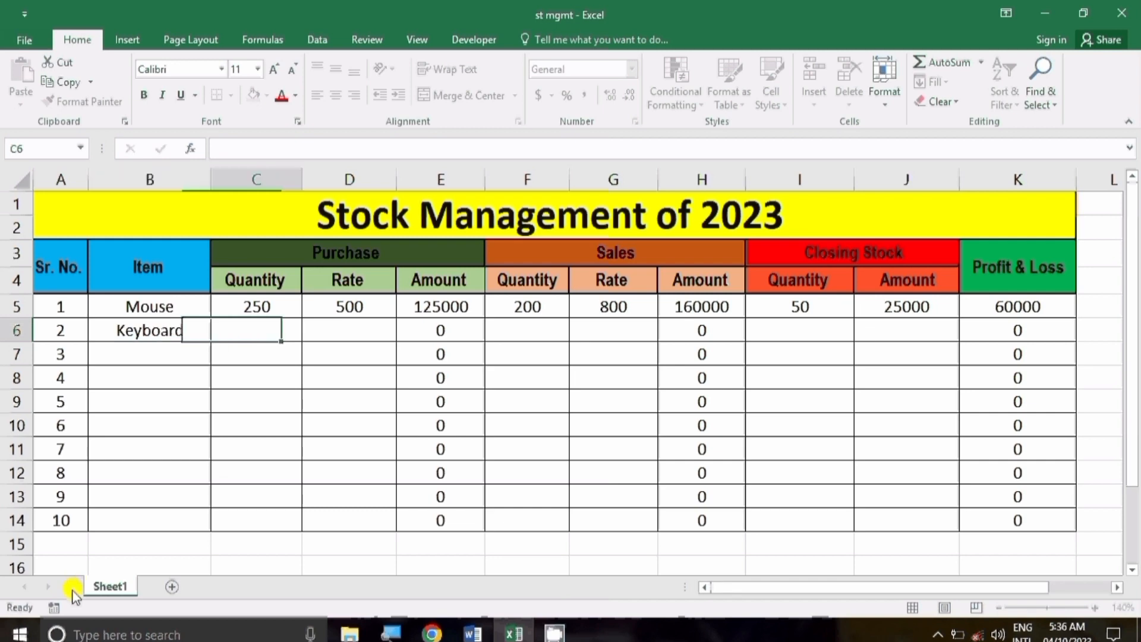
- Enter the Keyboard purchase quantity 100 in C6 and the purchase rate 400 in D6
type("100")
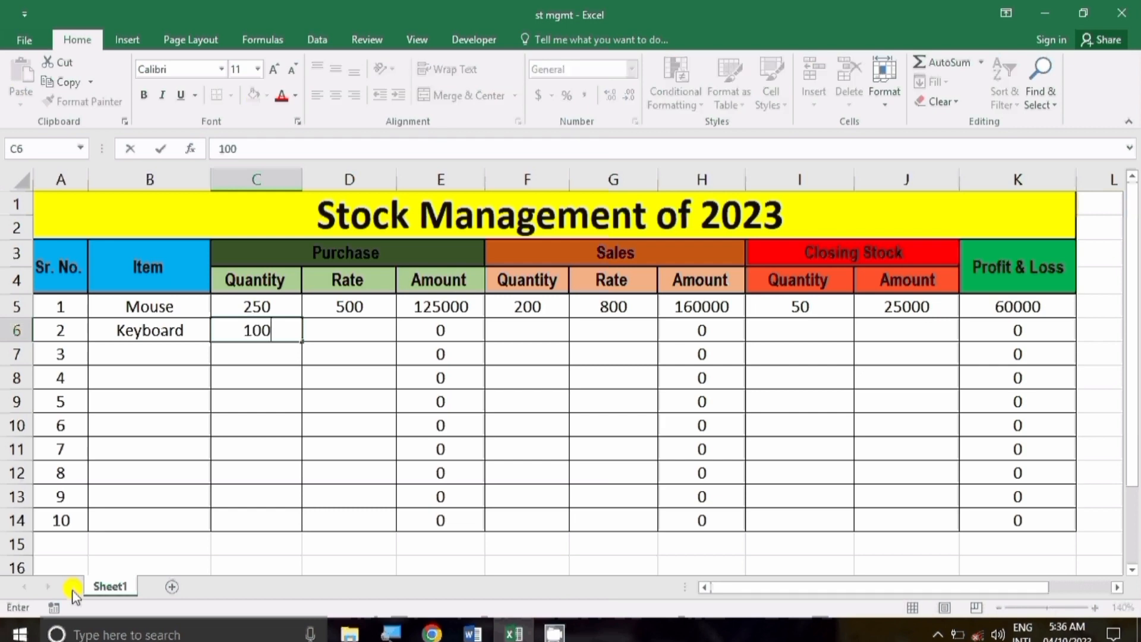
key("Tab")
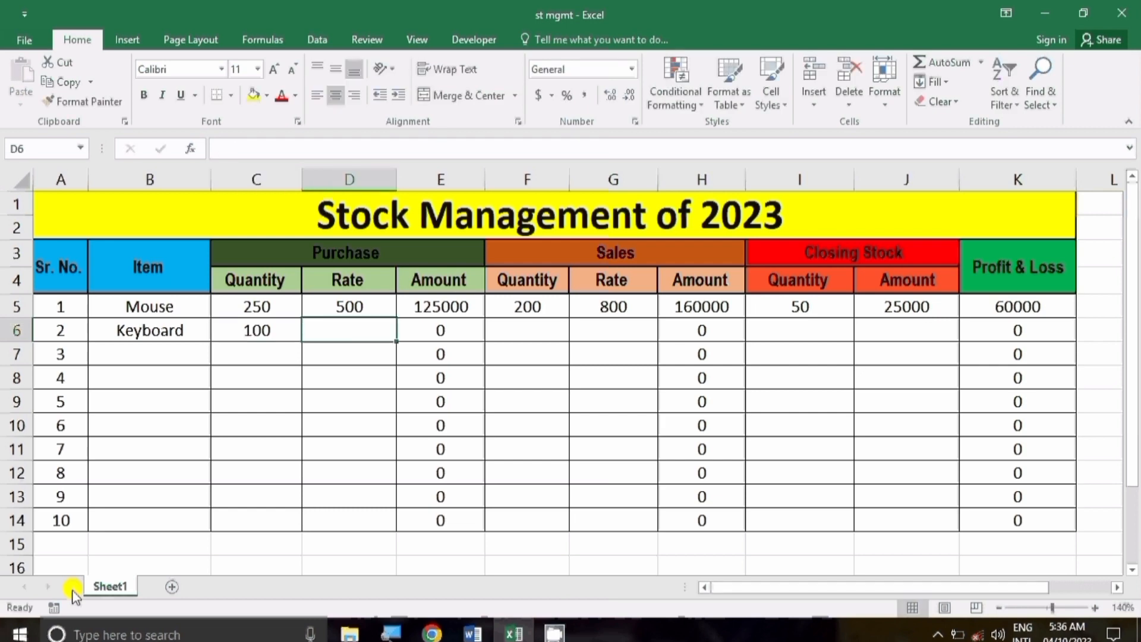
type("20")
key("BackSpace")
key("BackSpace")
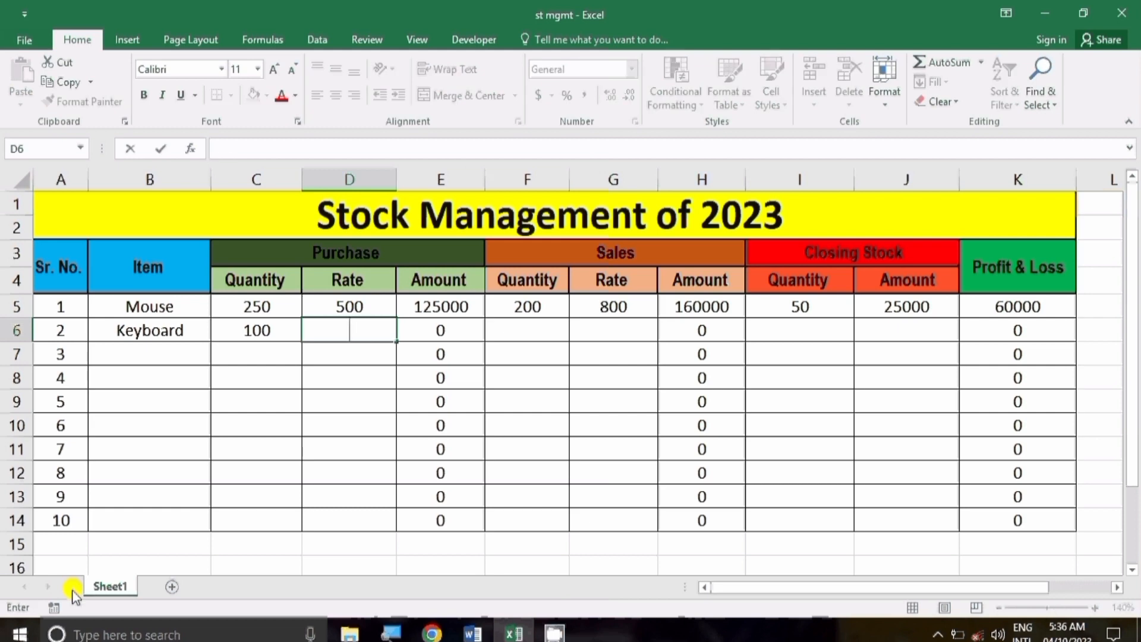
type("400")
key("Return")
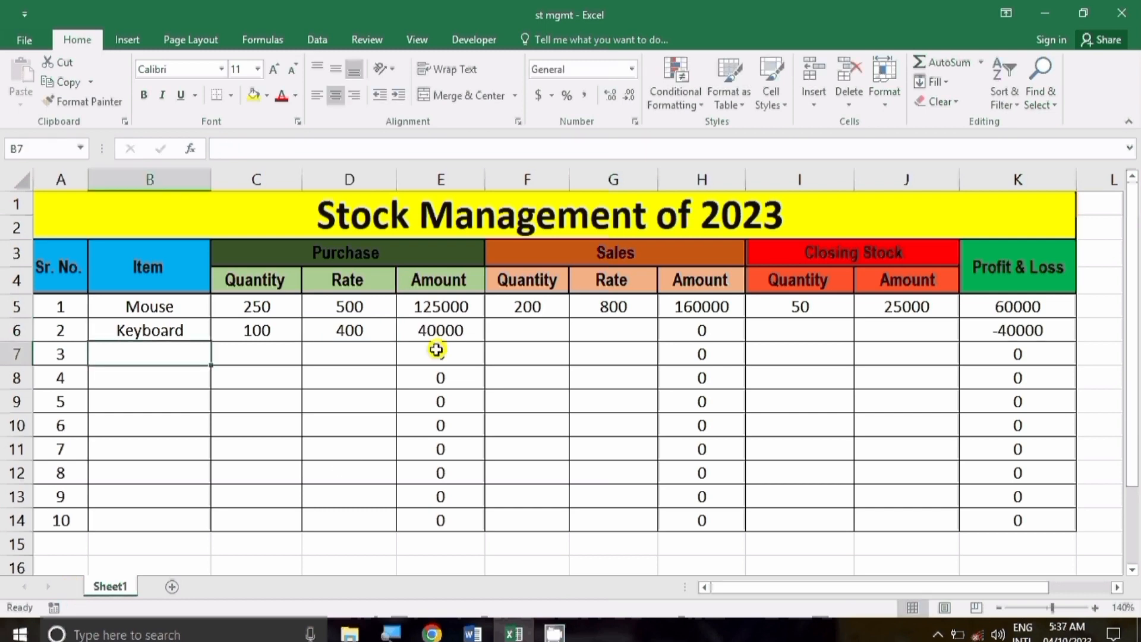
- Enter the Keyboard sales quantity 50 in F6 and the sales rate 500 in G6
left_click(528, 326)
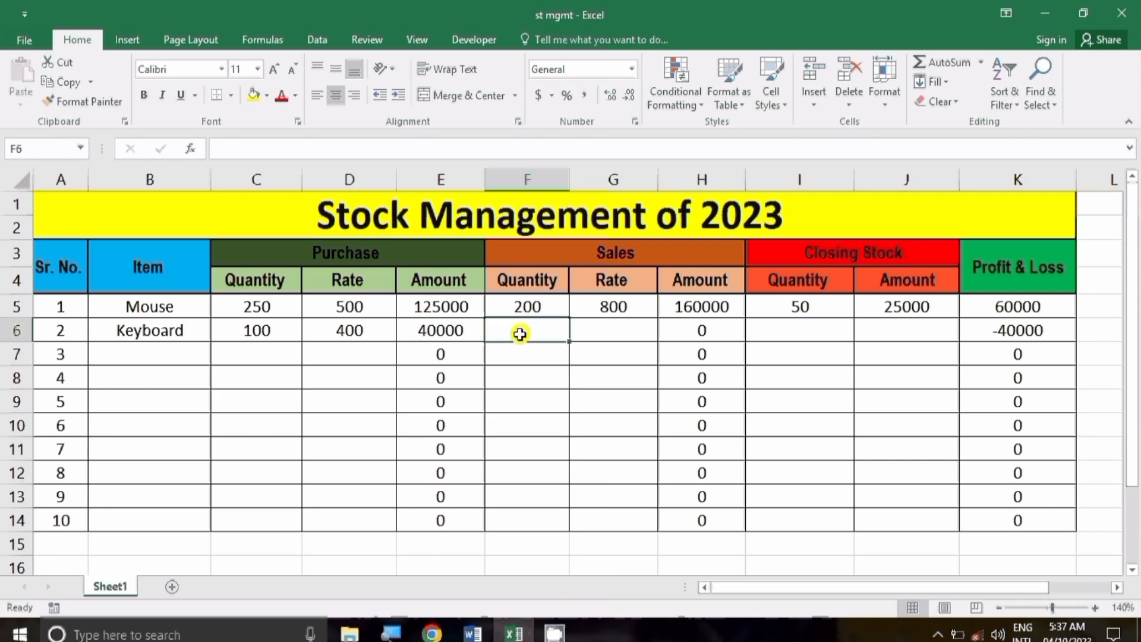
type("50")
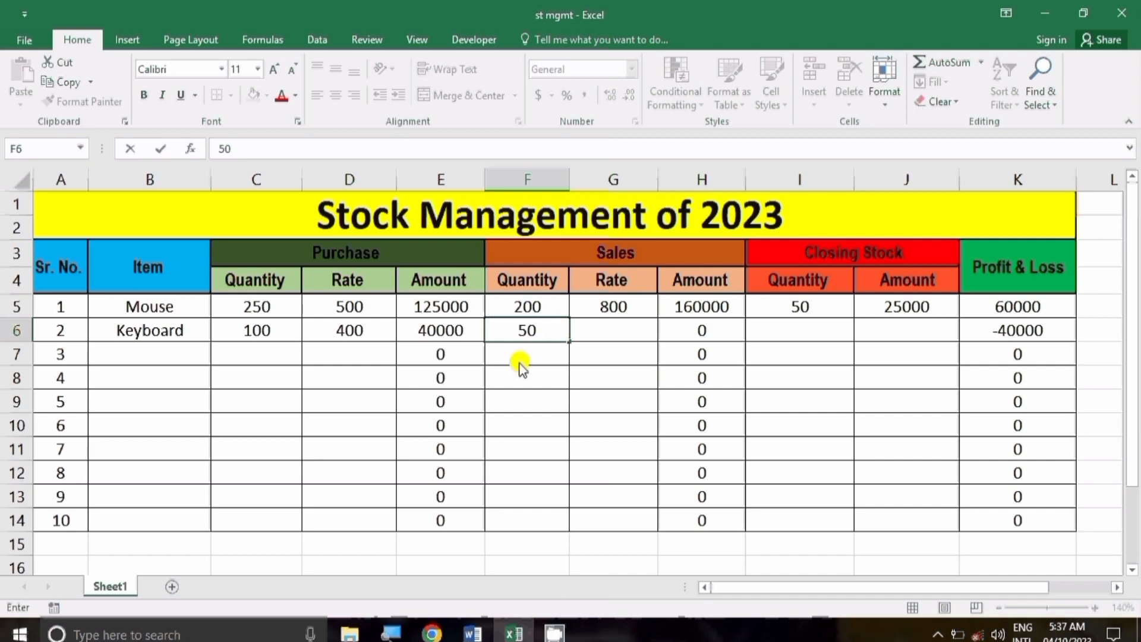
key("Tab")
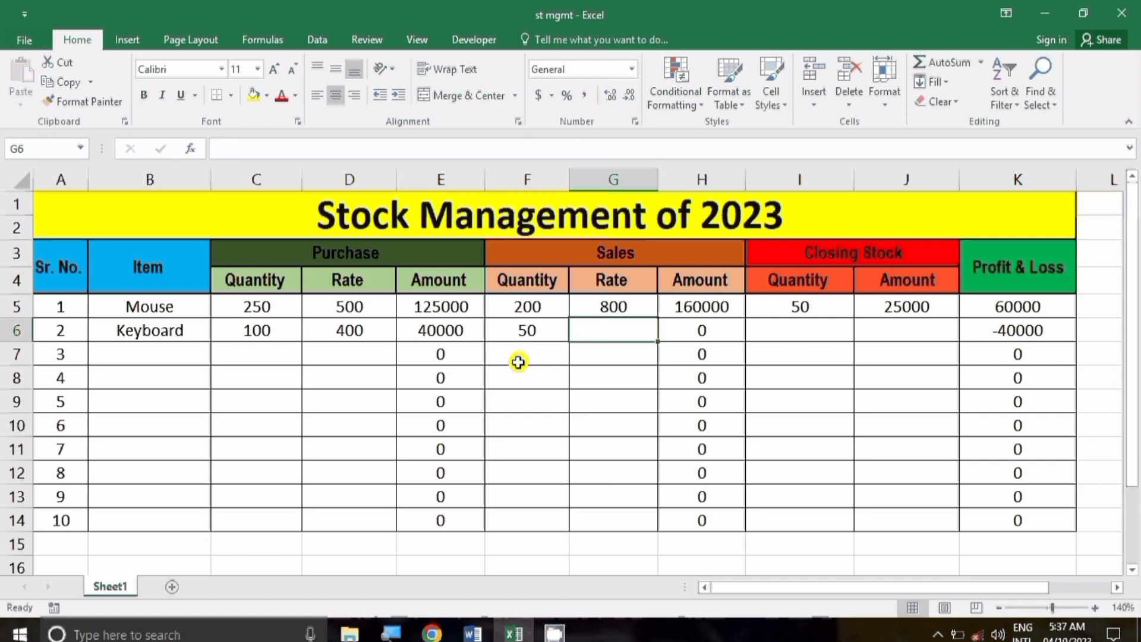
type("500")
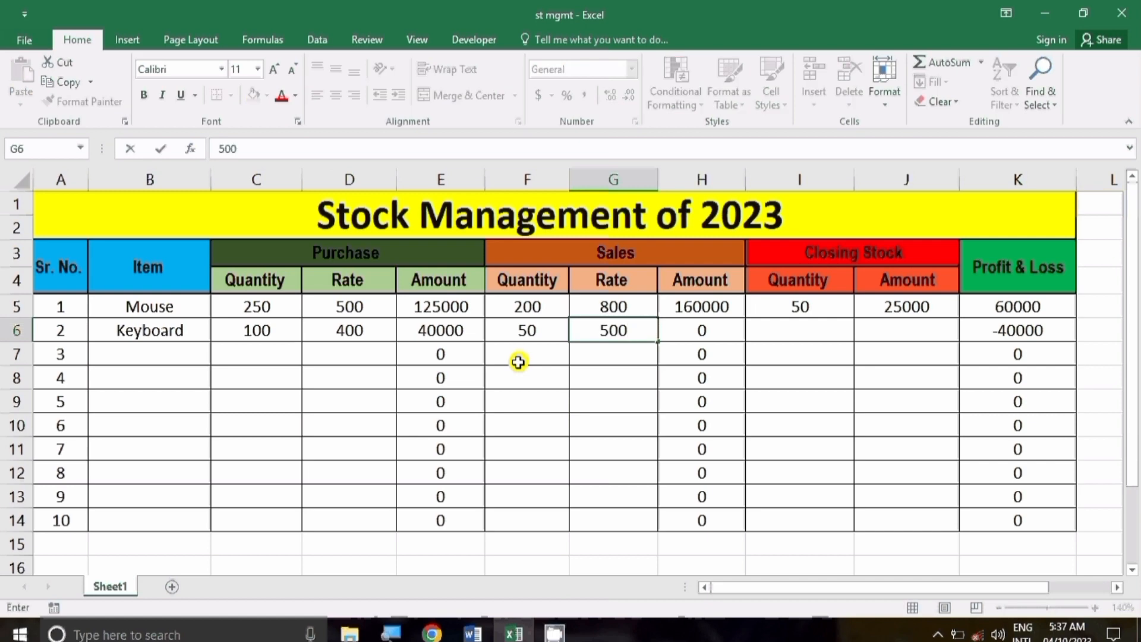
left_click(518, 362)
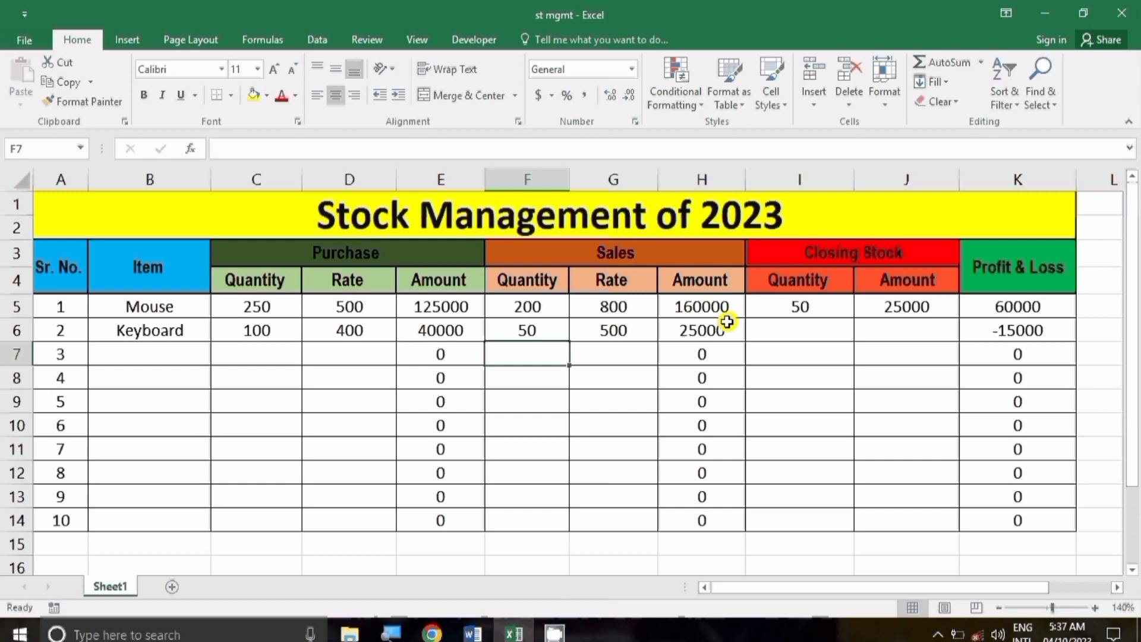
- Calculate the Keyboard closing stock quantity in I6 with the formula =C6-F6
left_click(783, 331)
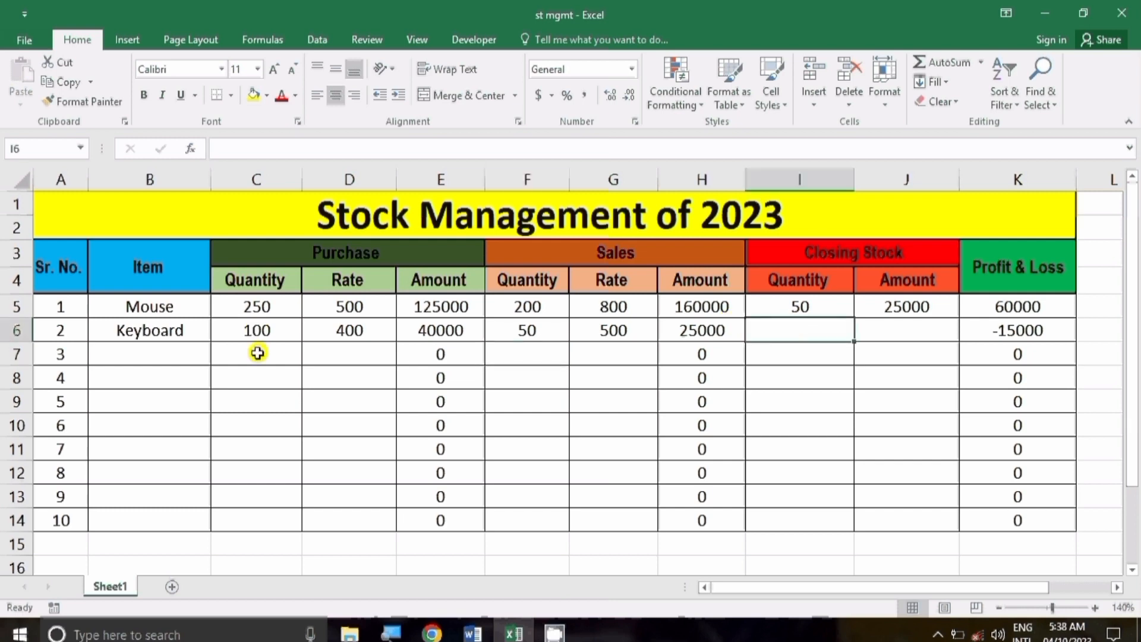
type("=")
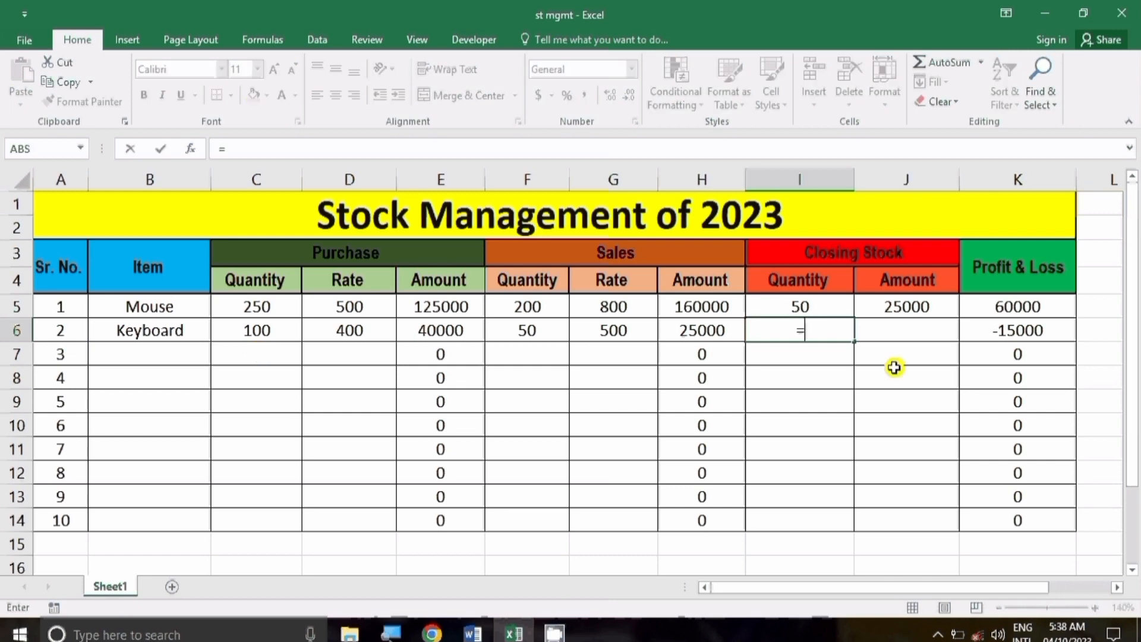
key("BackSpace")
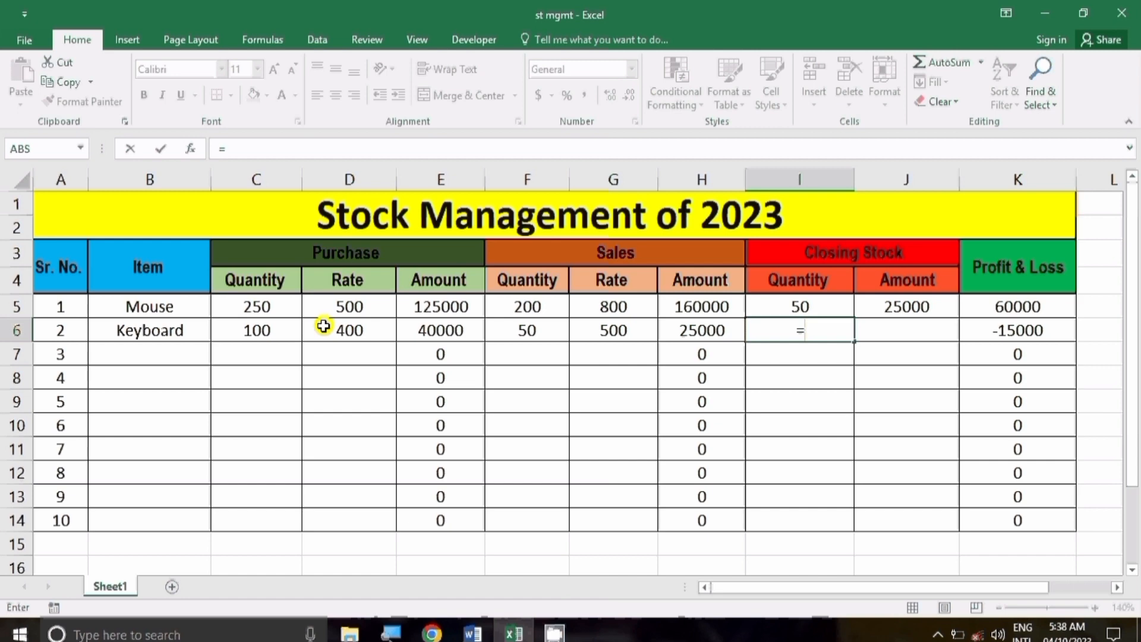
left_click(250, 332)
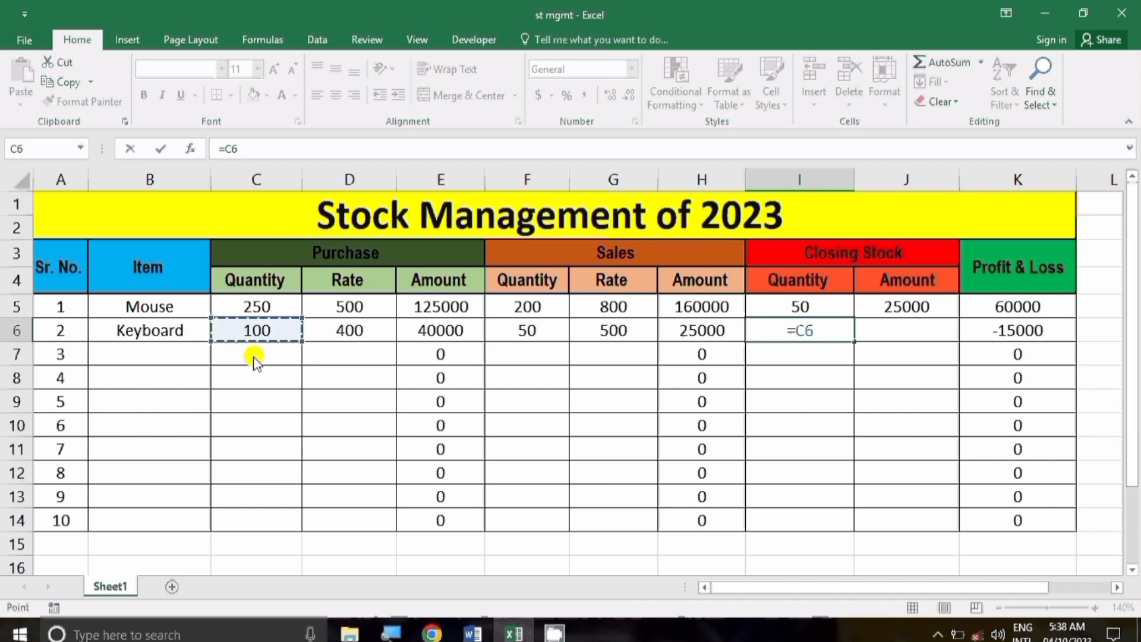
type("-")
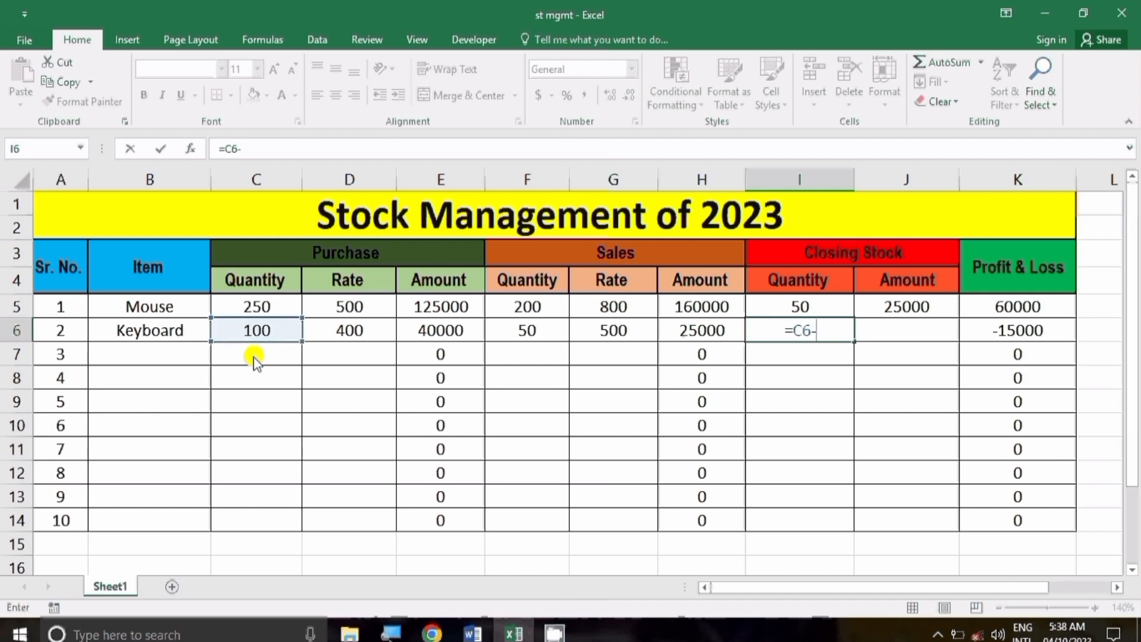
left_click(517, 337)
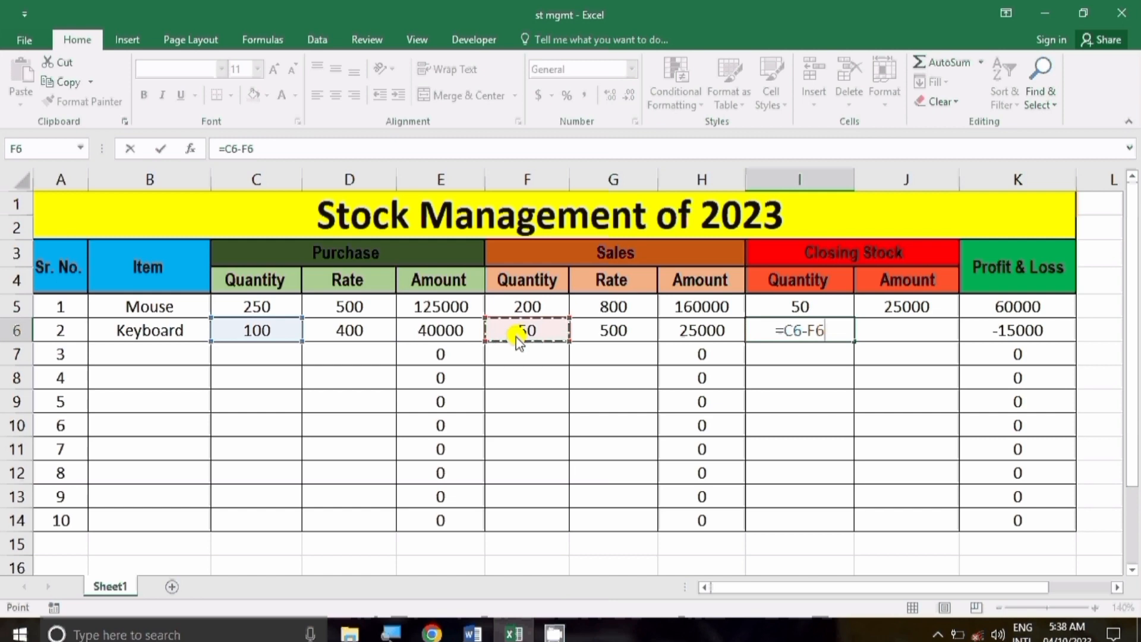
- Calculate the Keyboard closing stock amount in J6 with the formula =I6*D6
left_click(919, 326)
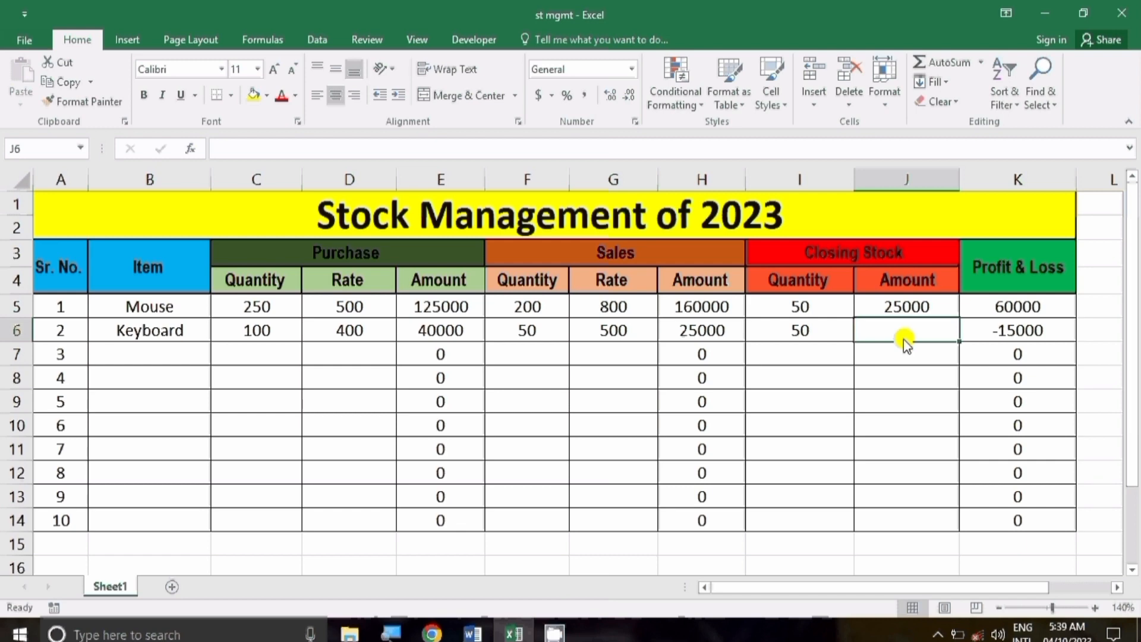
type("=")
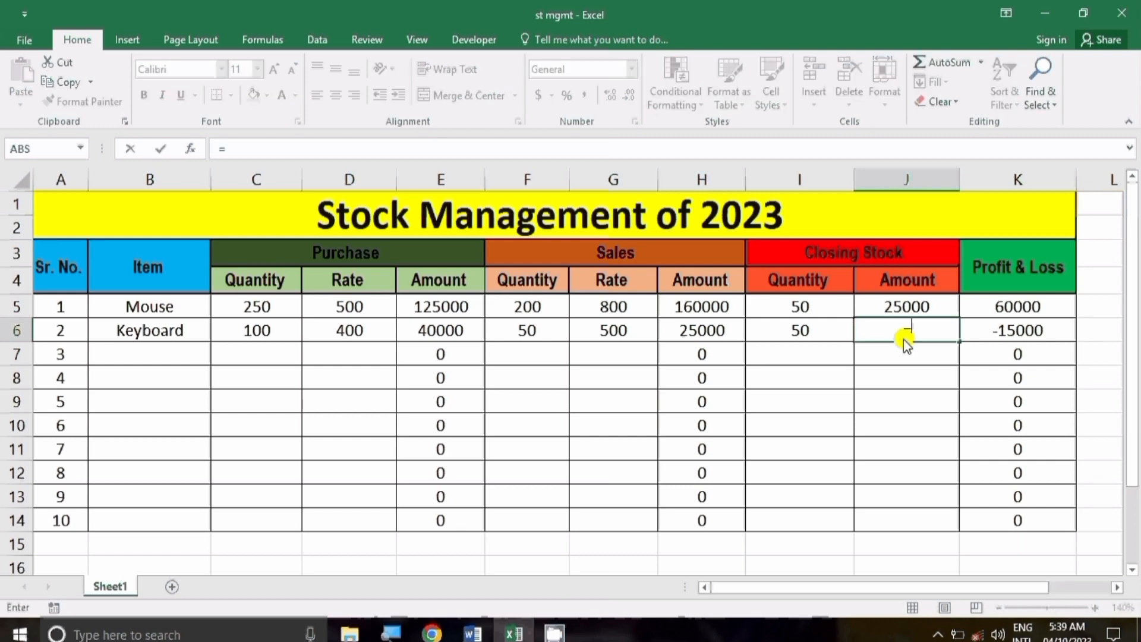
left_click(817, 333)
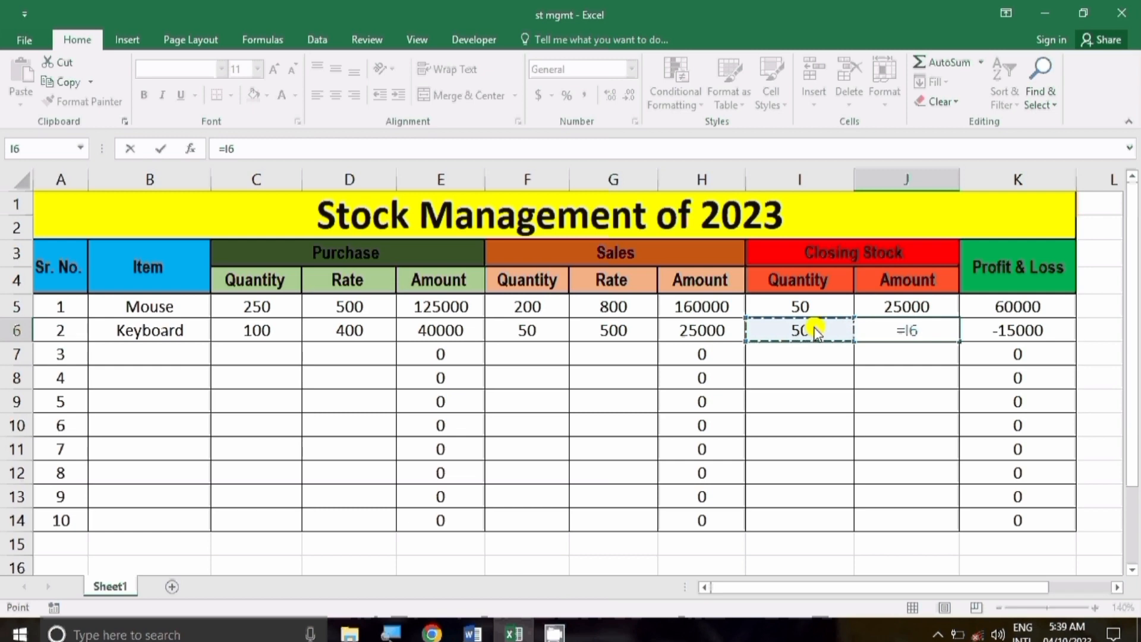
type("*")
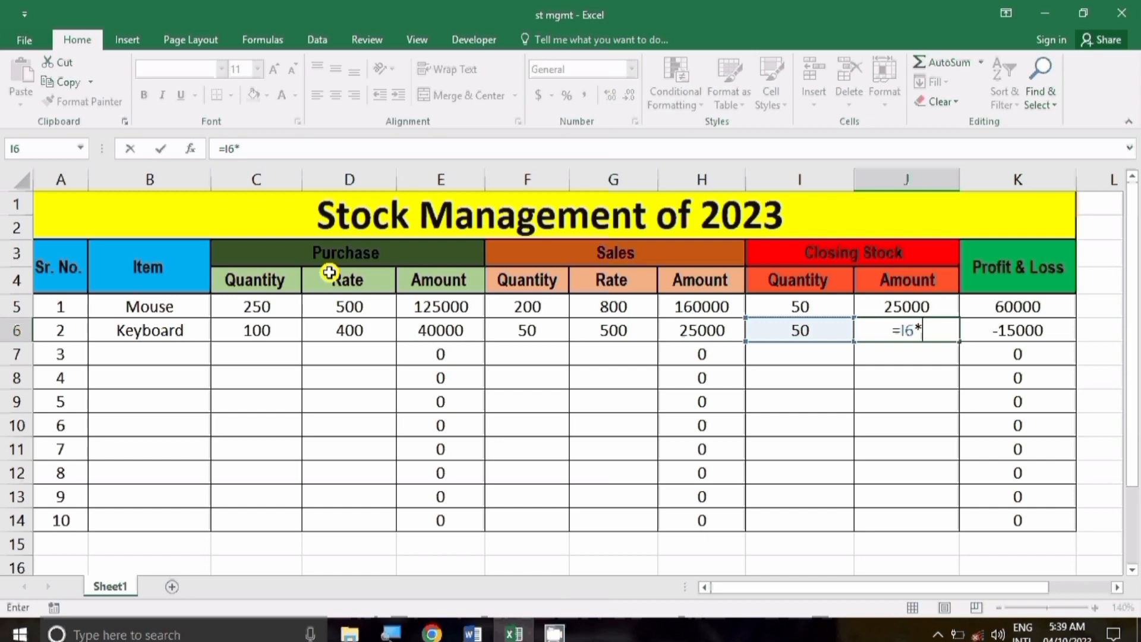
left_click(357, 328)
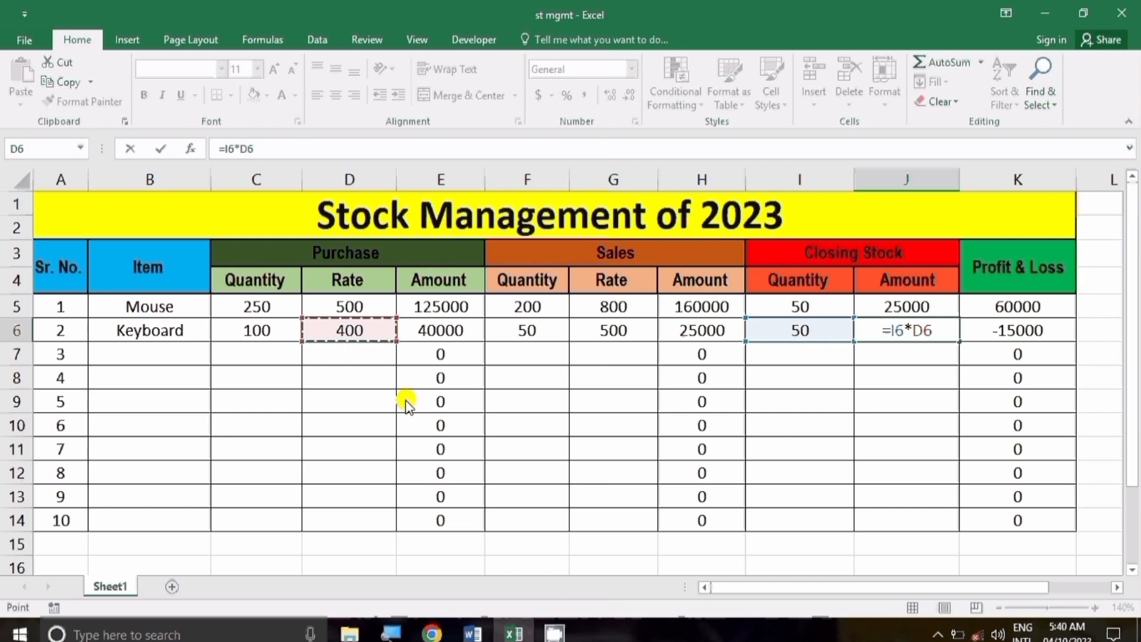
key("Return")
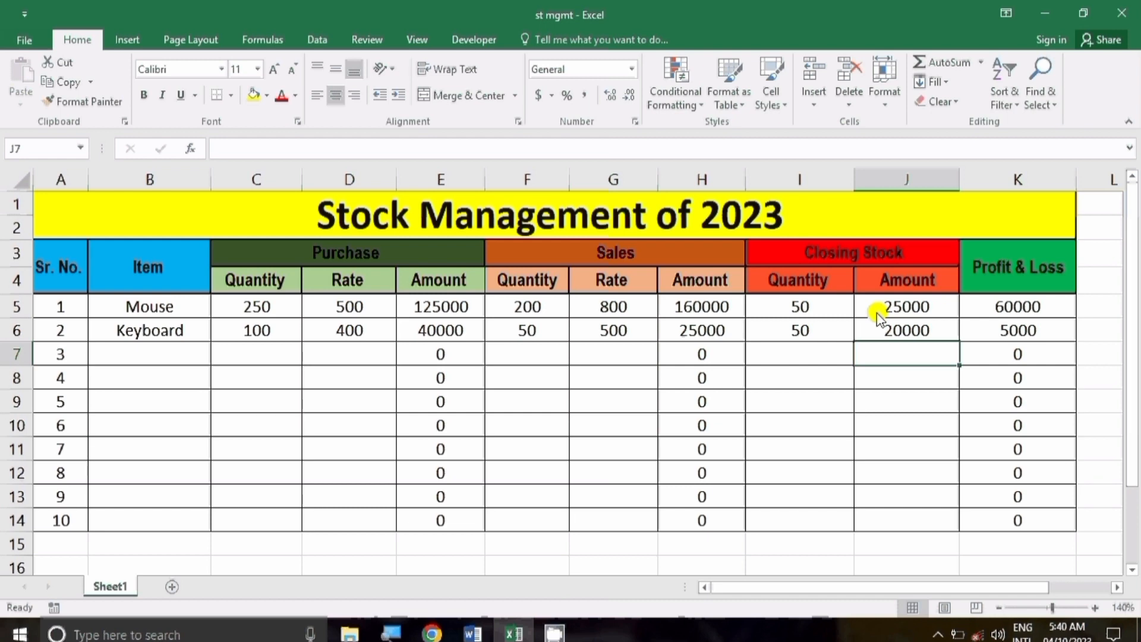
- Enter Moniter as the third item in B7
left_click(138, 360)
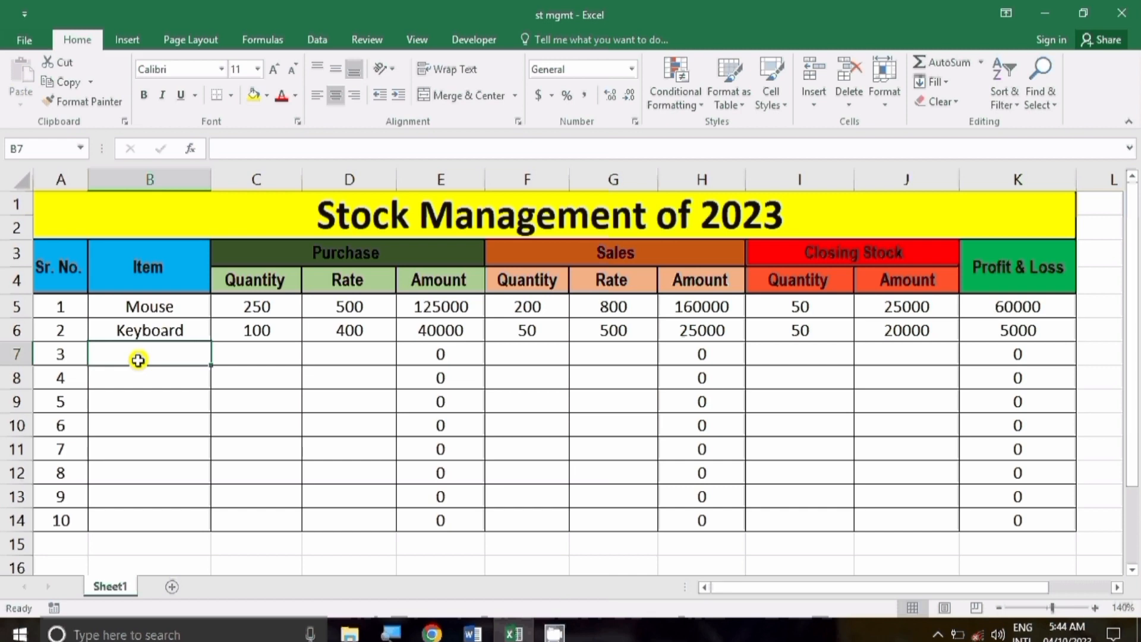
type("mo")
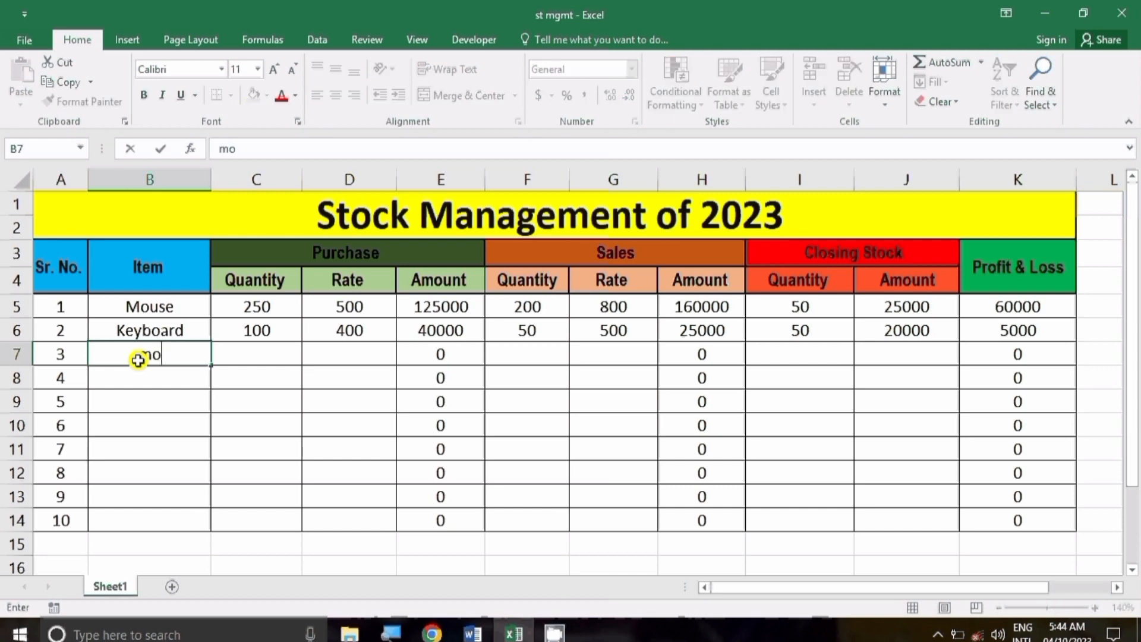
key("BackSpace")
key("BackSpace")
type("Moniter")
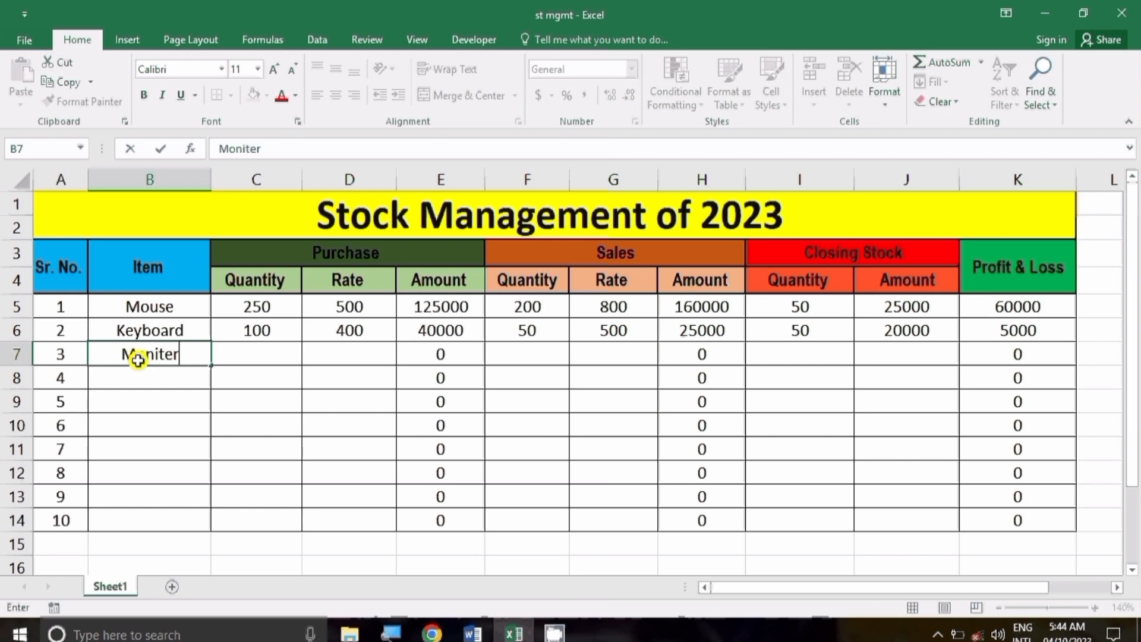
key("Tab")
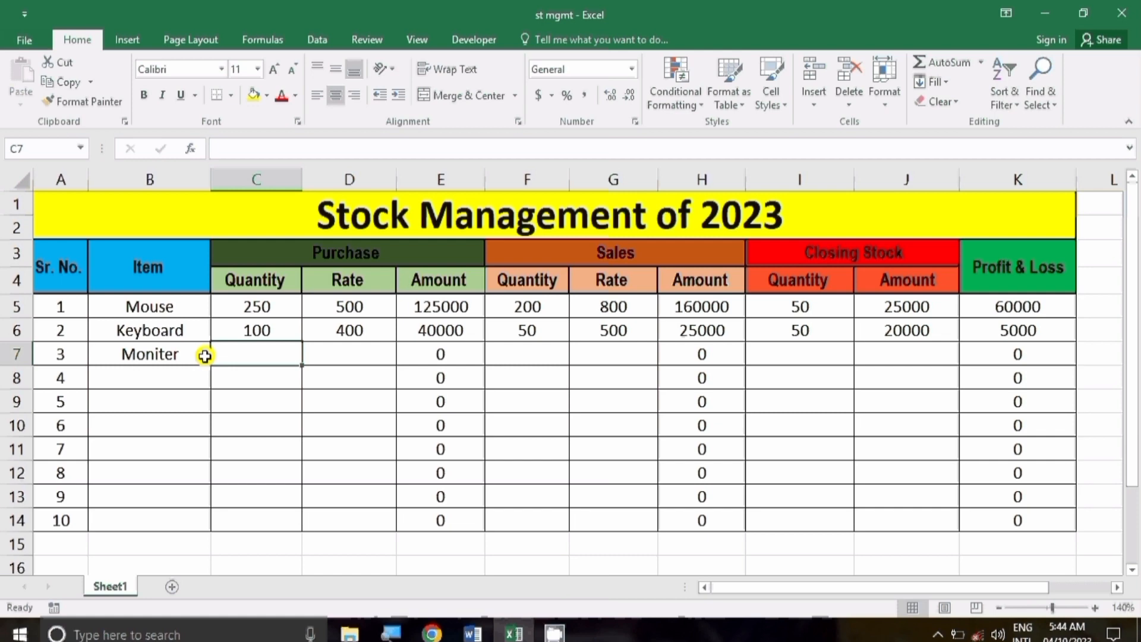
- Enter the Moniter purchase quantity 20 in C7 and the purchase rate 5000 in D7
type("20")
key("Tab")
left_click(252, 363)
key("Right")
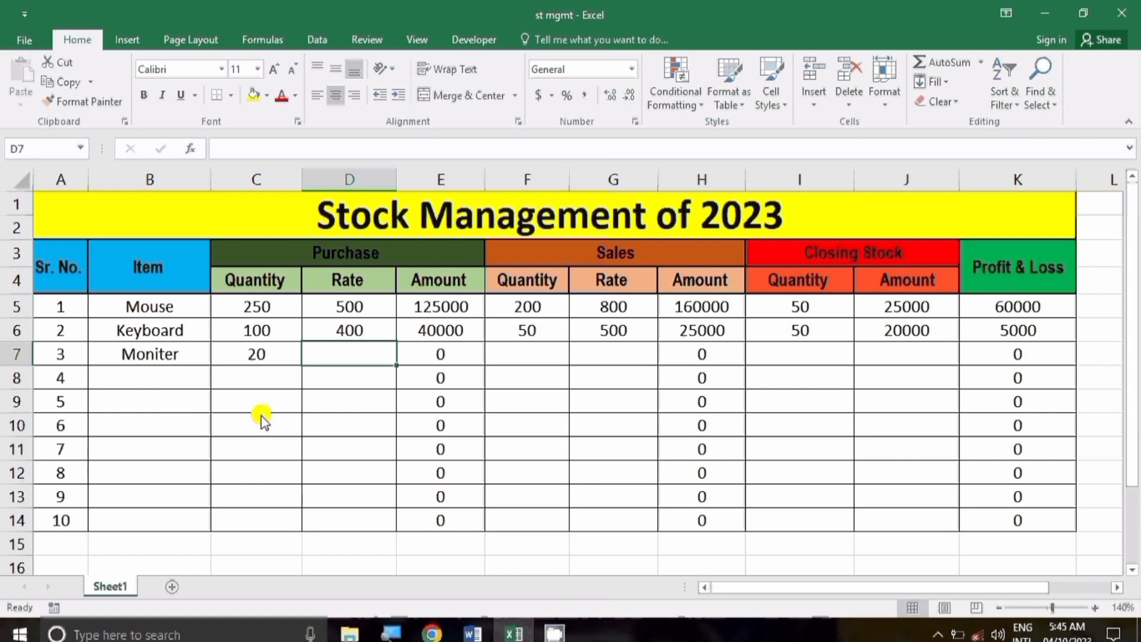
type("5000")
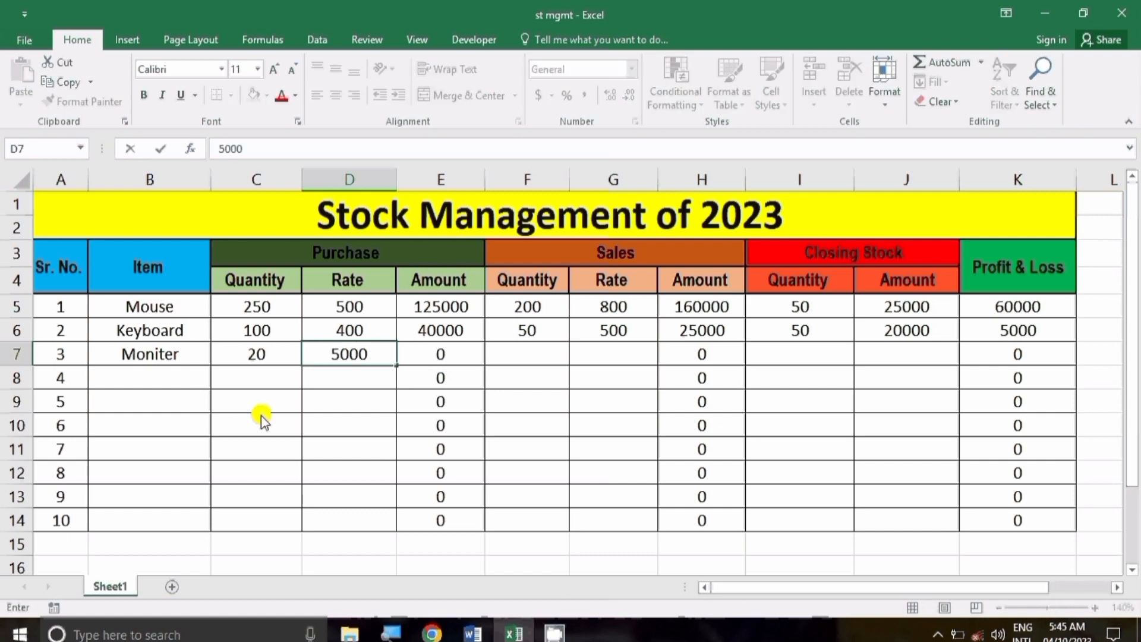
key("Return")
- Enter the Moniter sales quantity 10 in F7 and the sales rate 3000 in G7
left_click(543, 354)
left_click(538, 392)
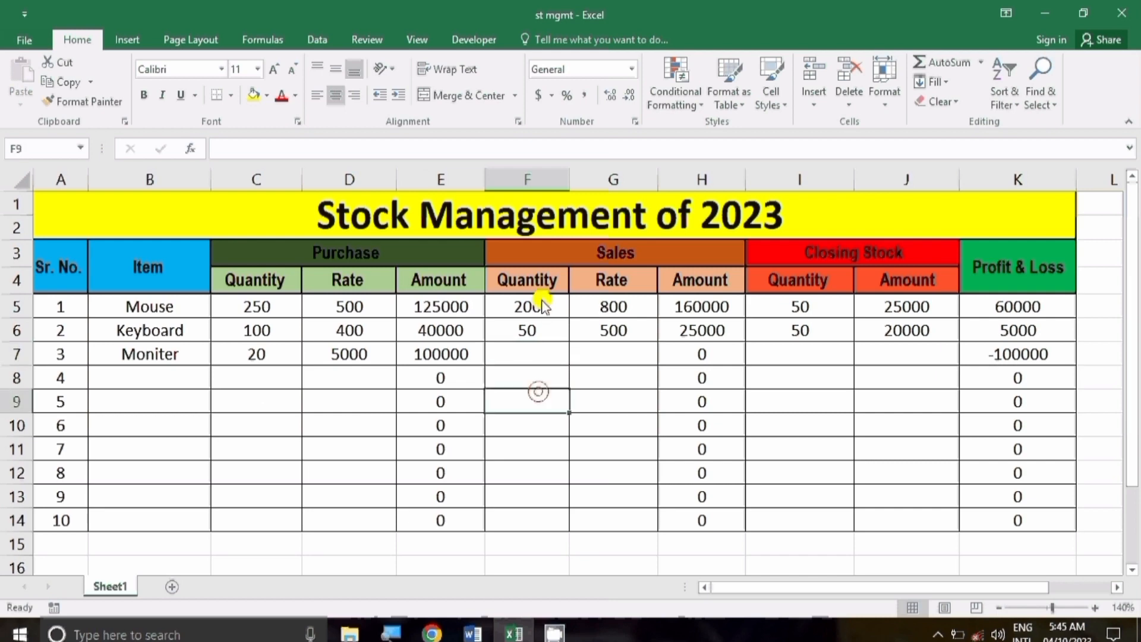
left_click(542, 354)
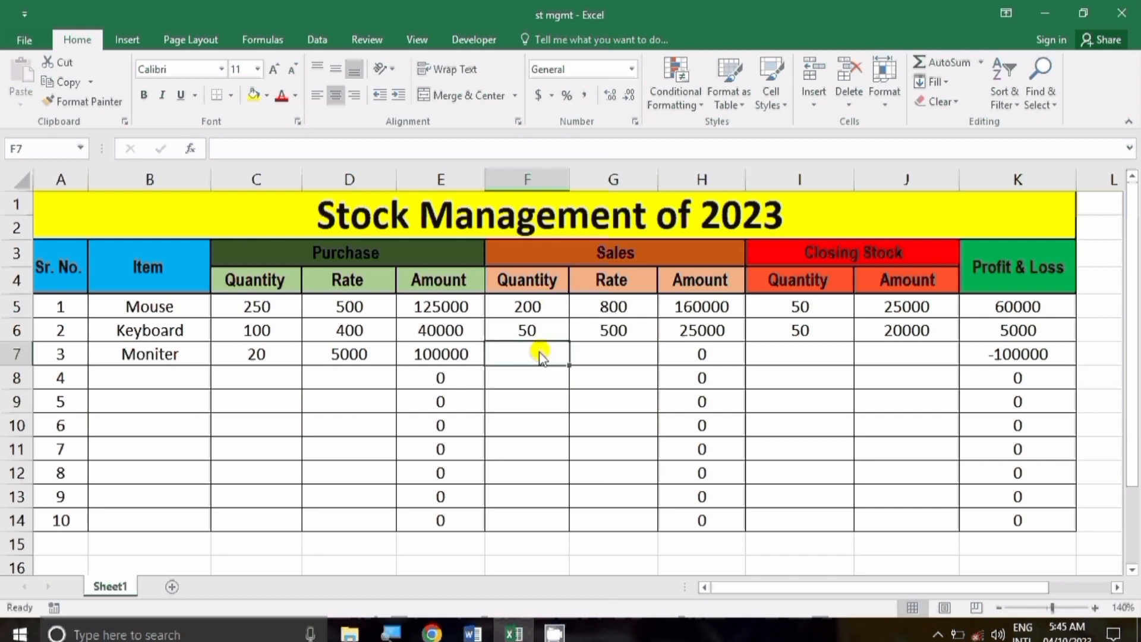
type("10")
left_click(594, 354)
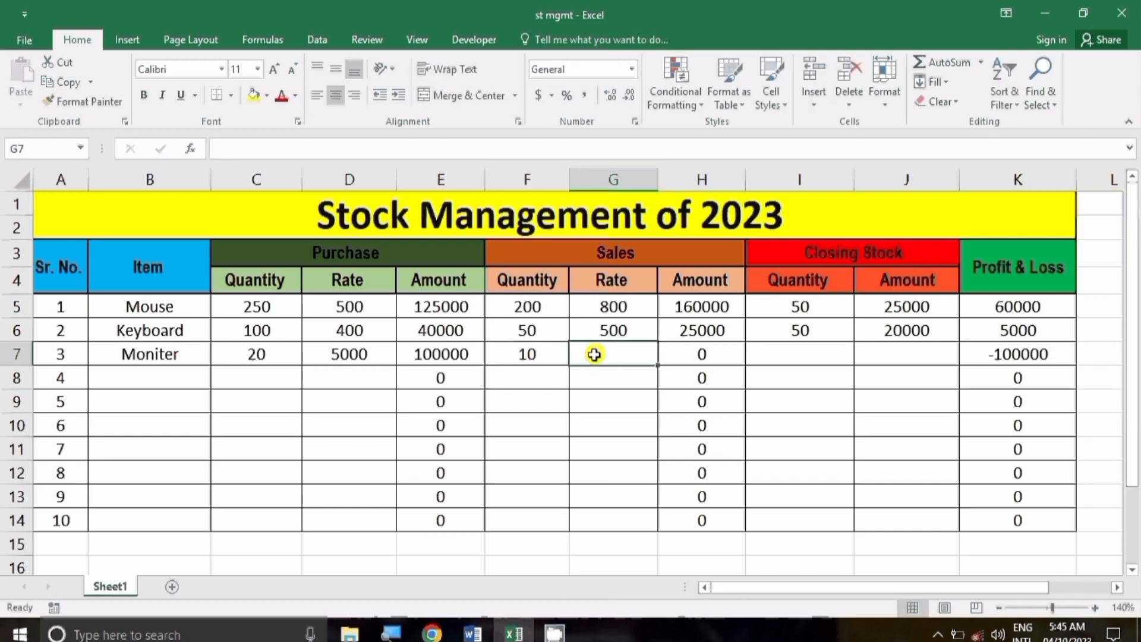
type("3000")
left_click(612, 355)
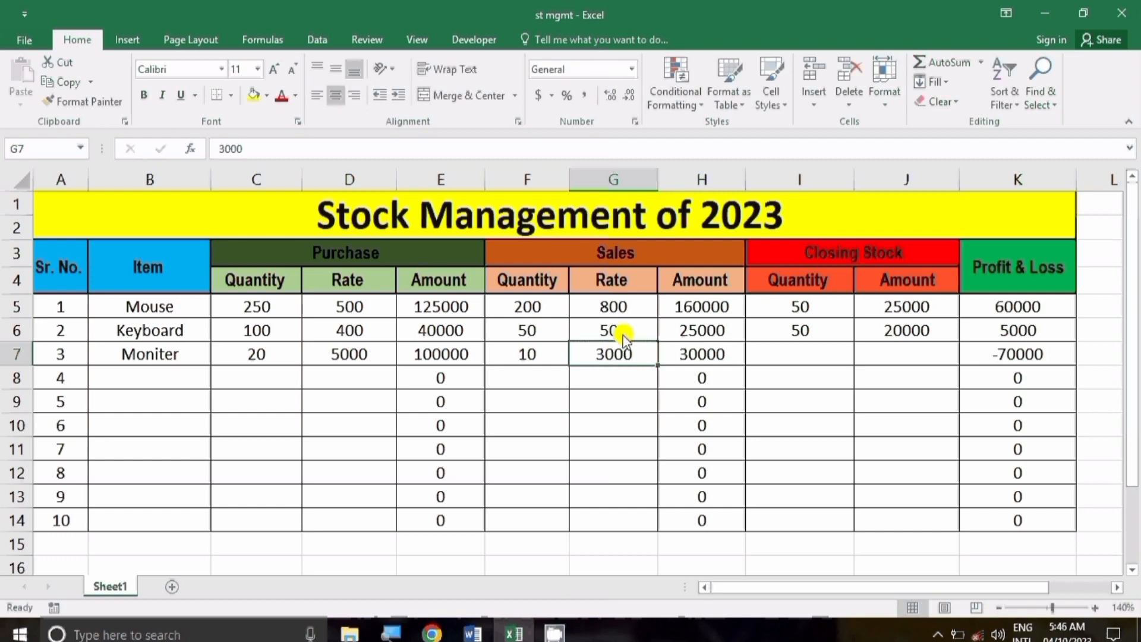
left_click(796, 360)
type("=")
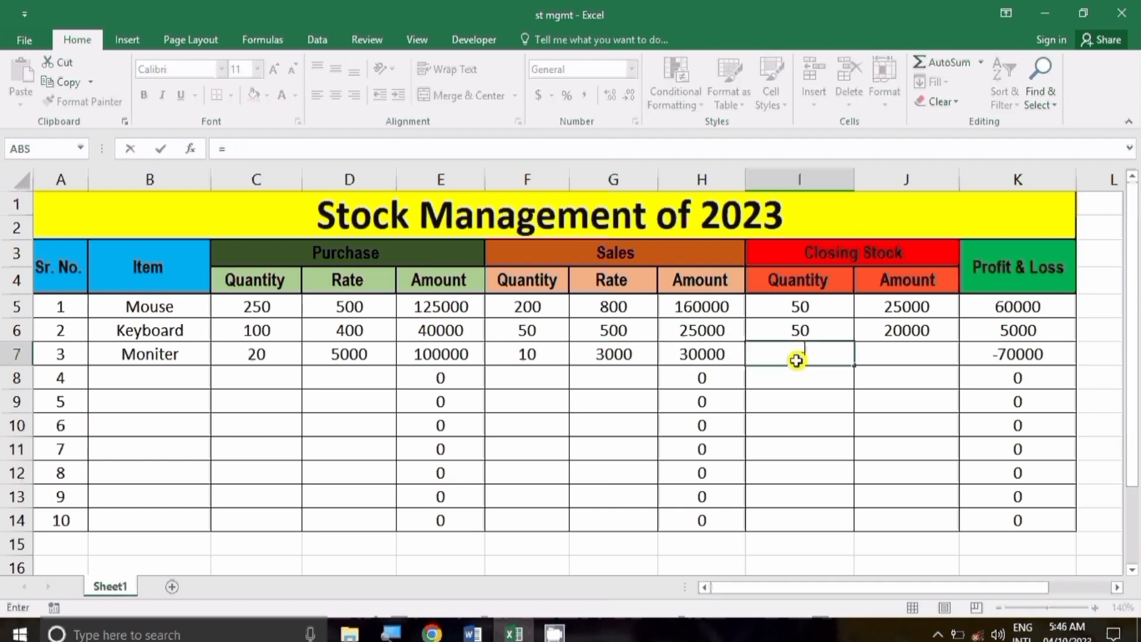
key("Escape")
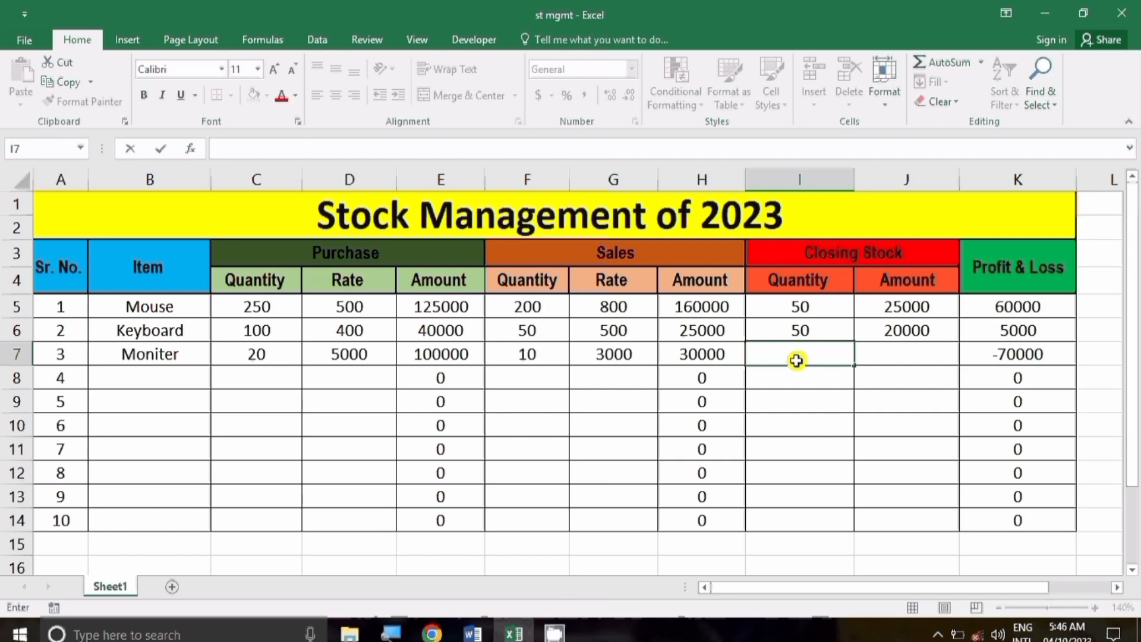
left_click(703, 353)
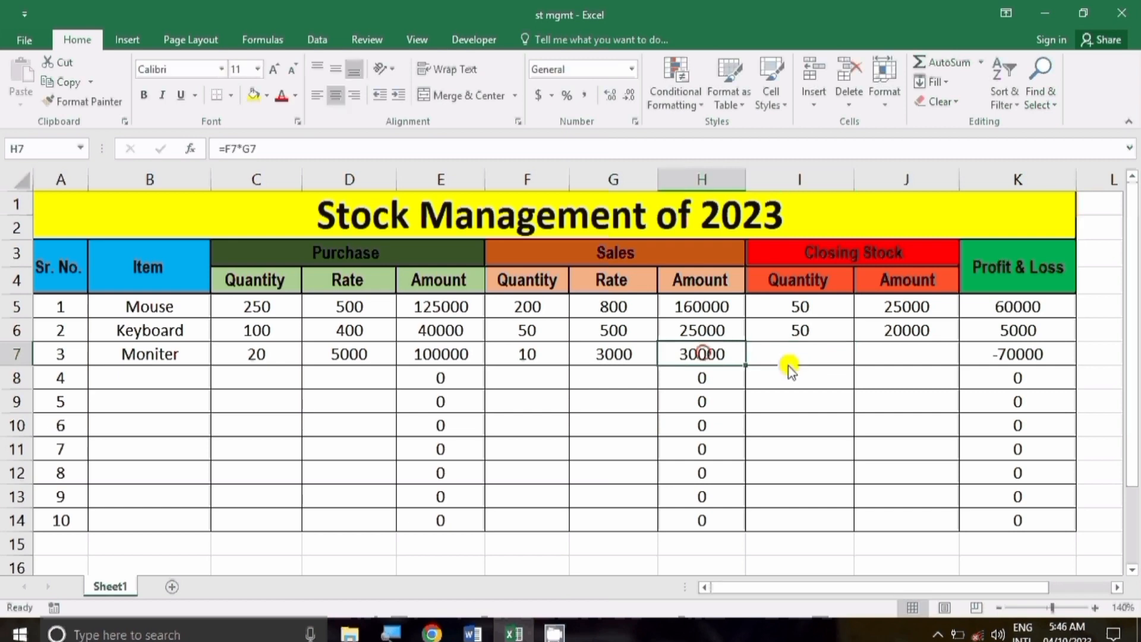
- Calculate the Moniter closing stock quantity in I7 with the formula =C7-F7
left_click(790, 363)
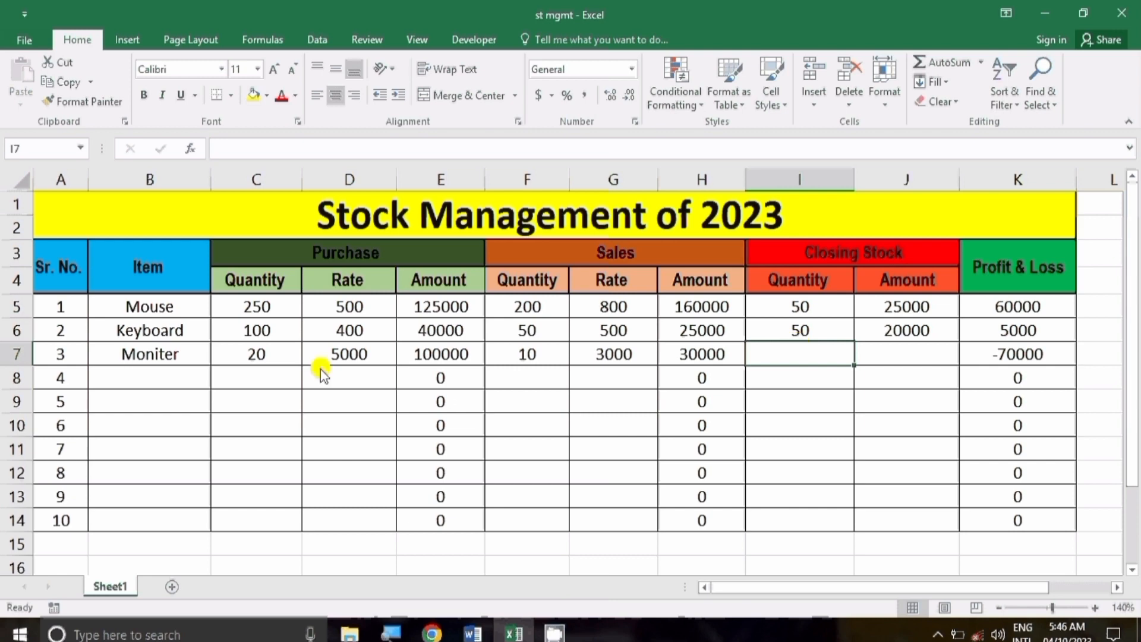
type("=")
left_click(250, 361)
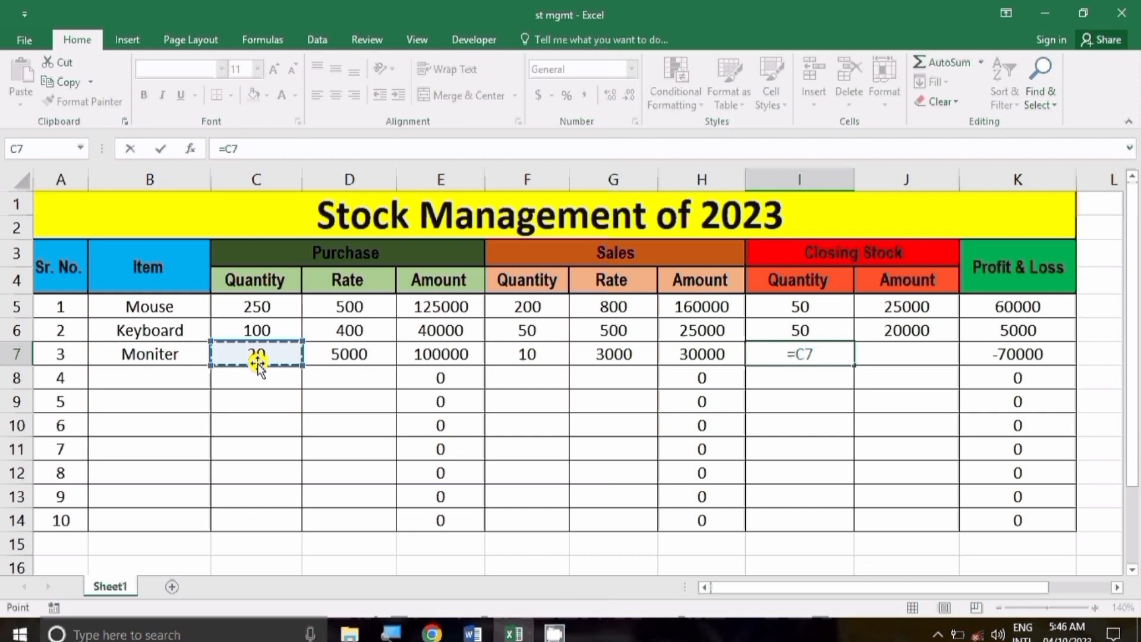
type("-")
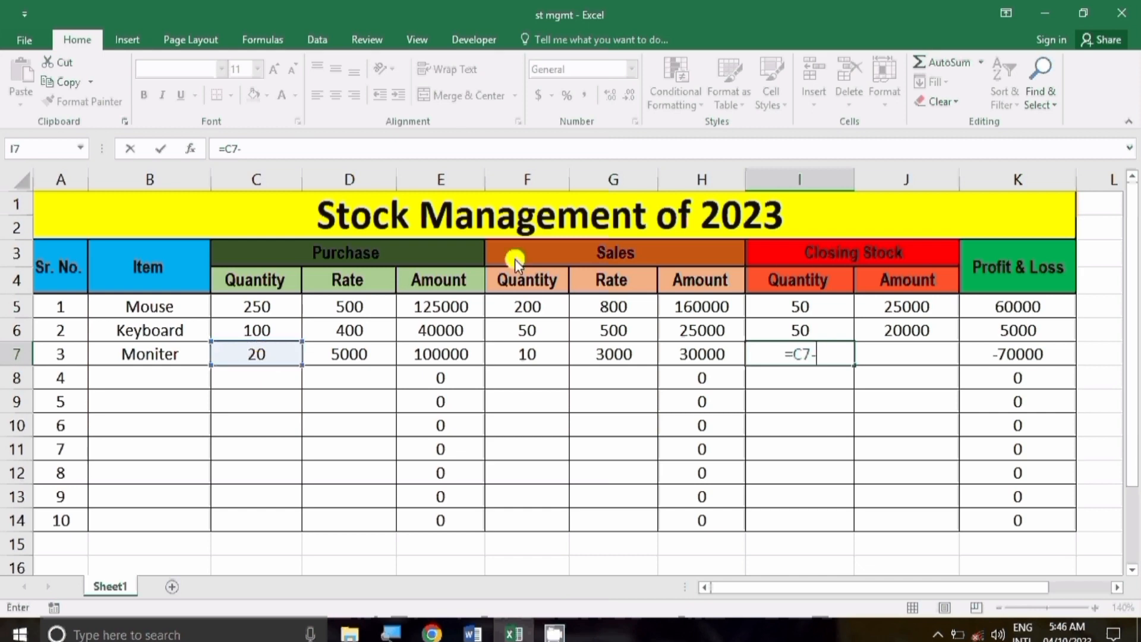
left_click(538, 357)
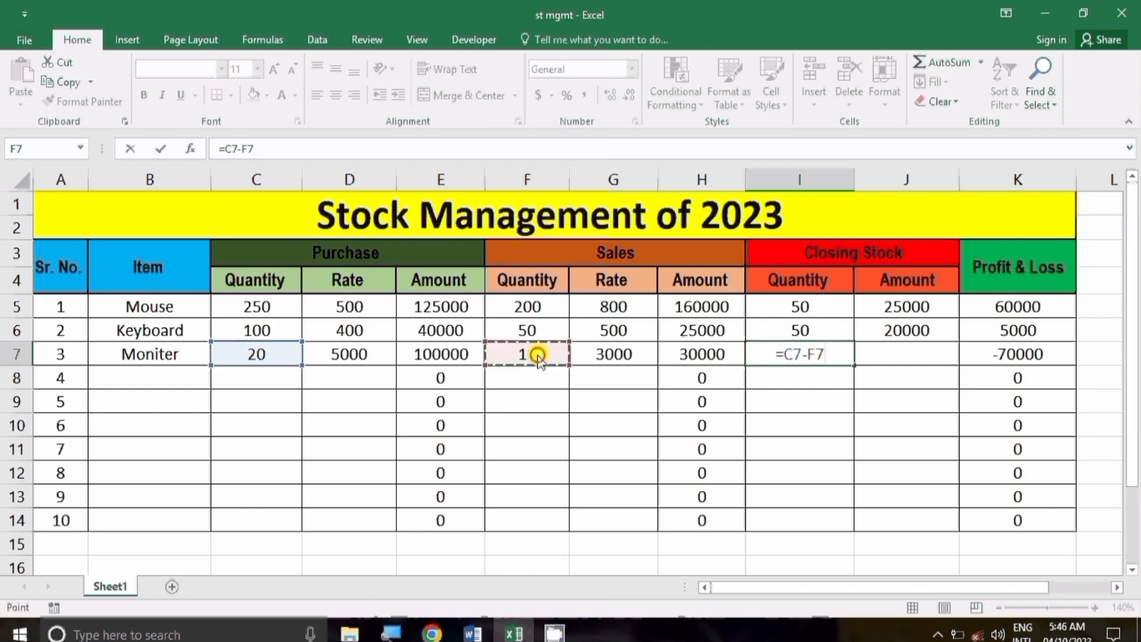
key("ctrl+Return")
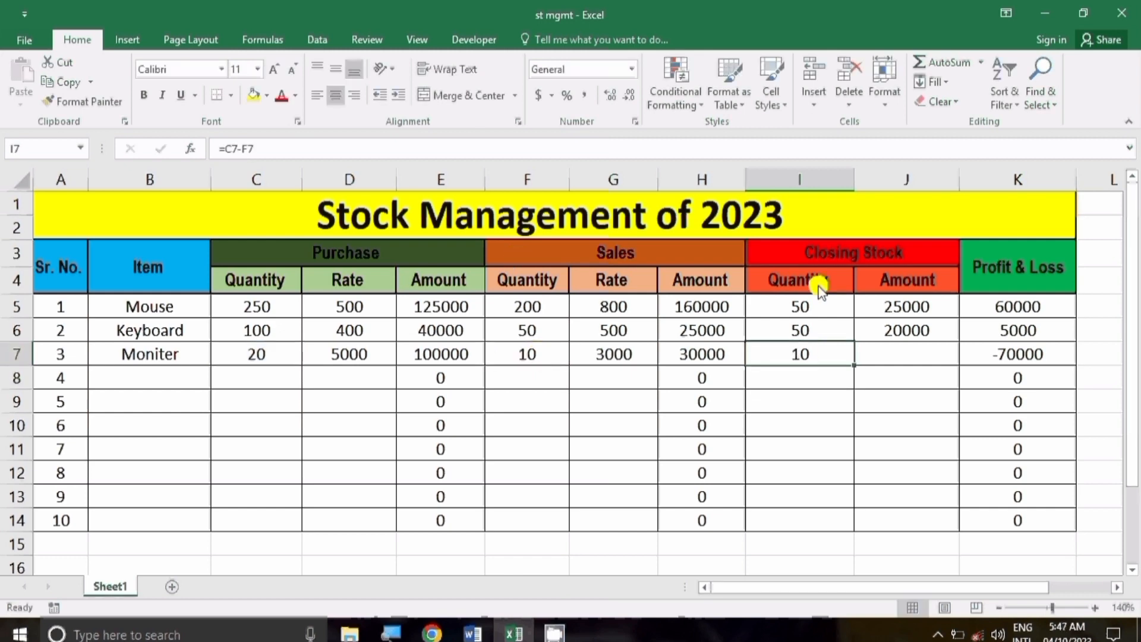
- Calculate the Moniter closing stock amount in J7 with the formula =I7*D7, and check the profit and loss cell K7
left_click(889, 349)
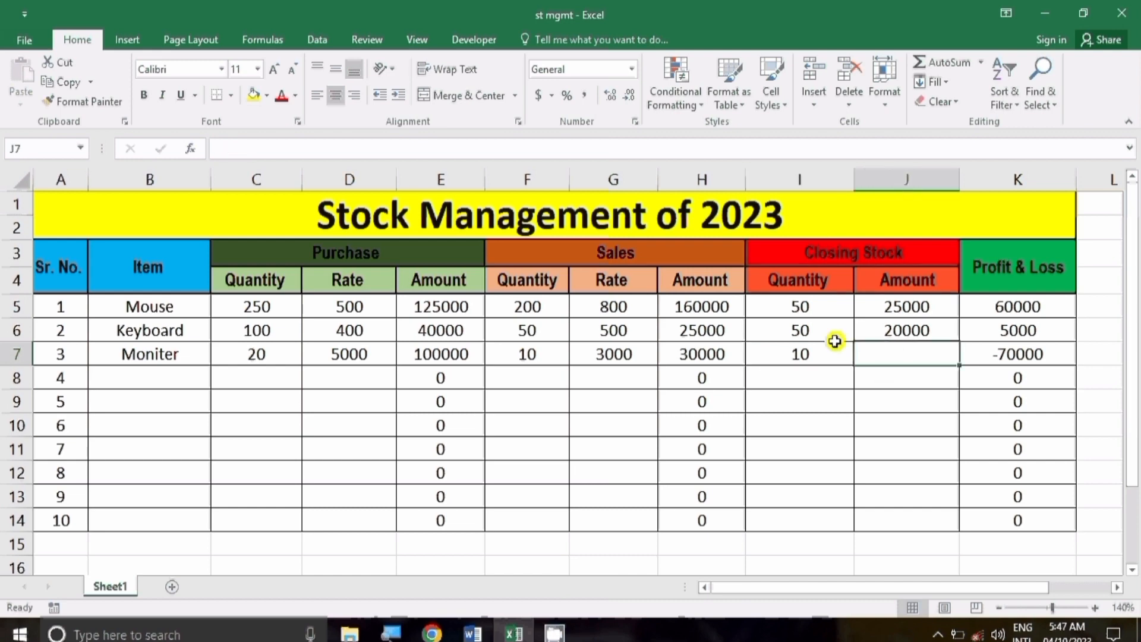
type("=")
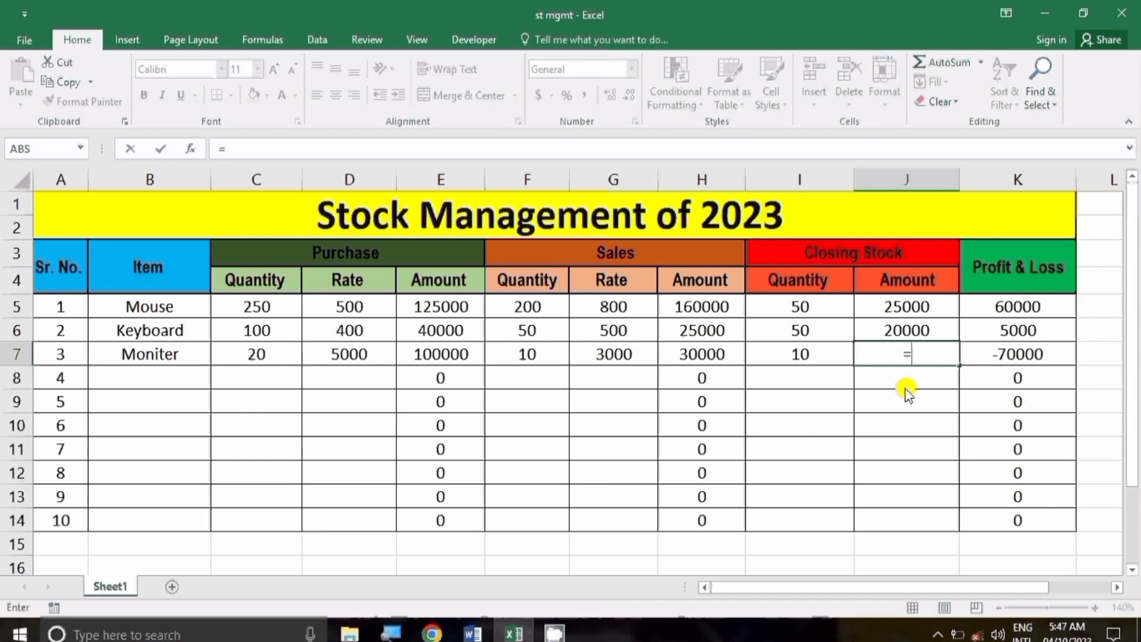
left_click(821, 354)
type("*")
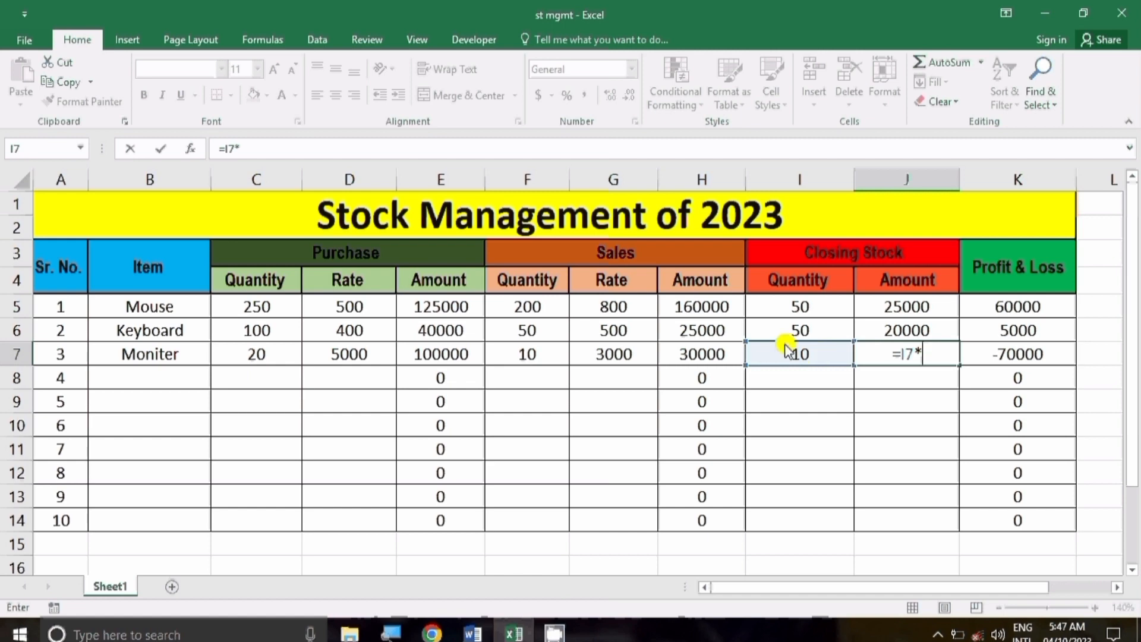
left_click(360, 352)
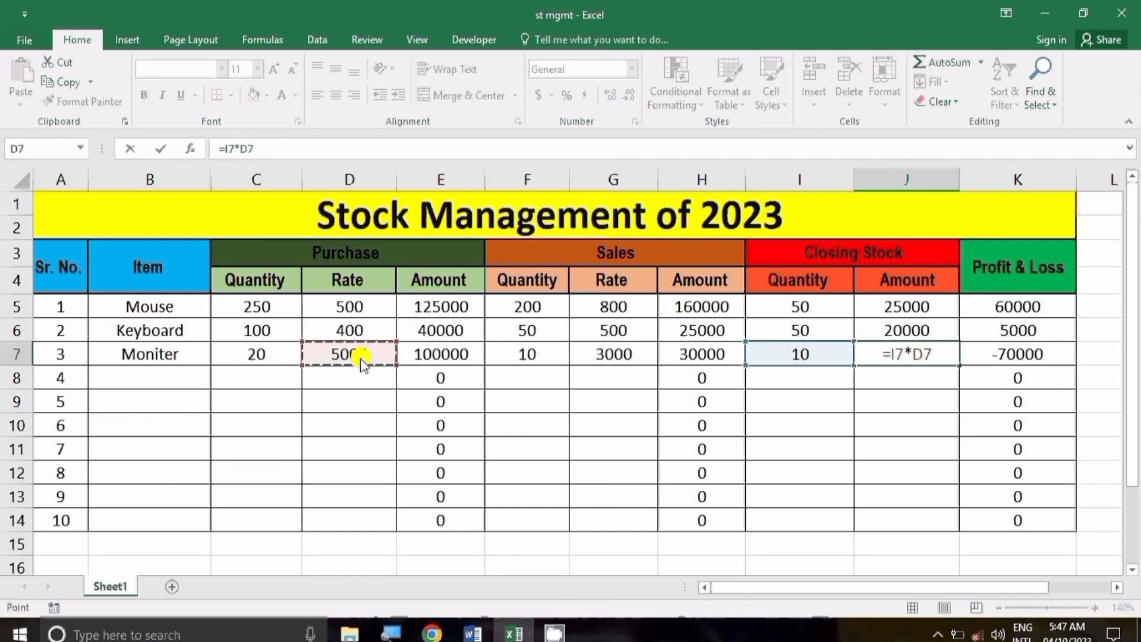
key("Return")
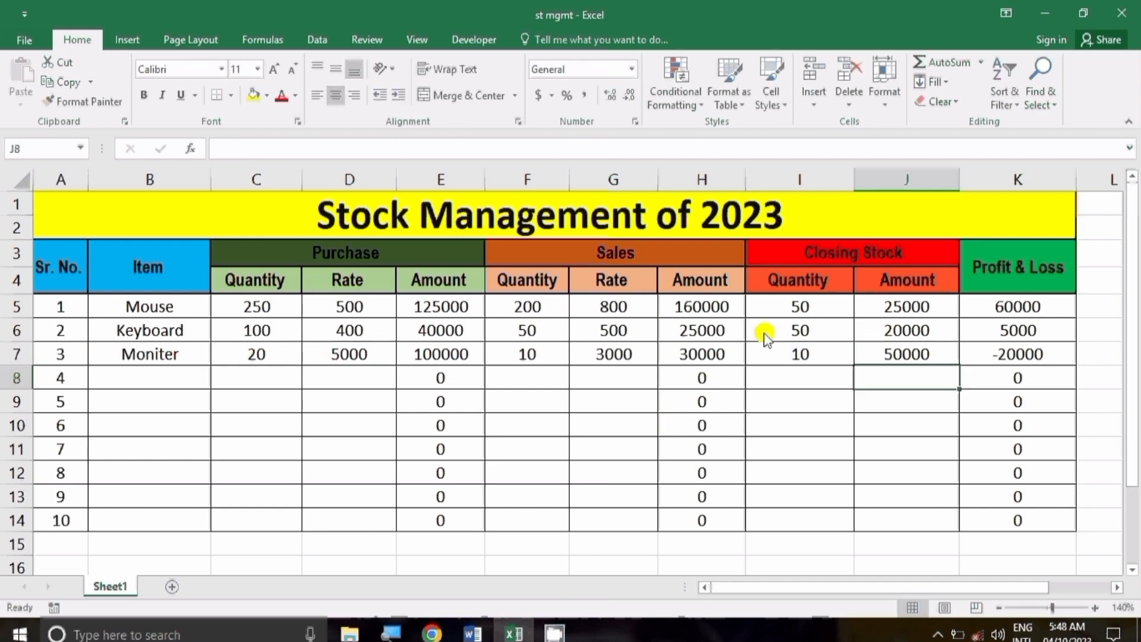
key("Up")
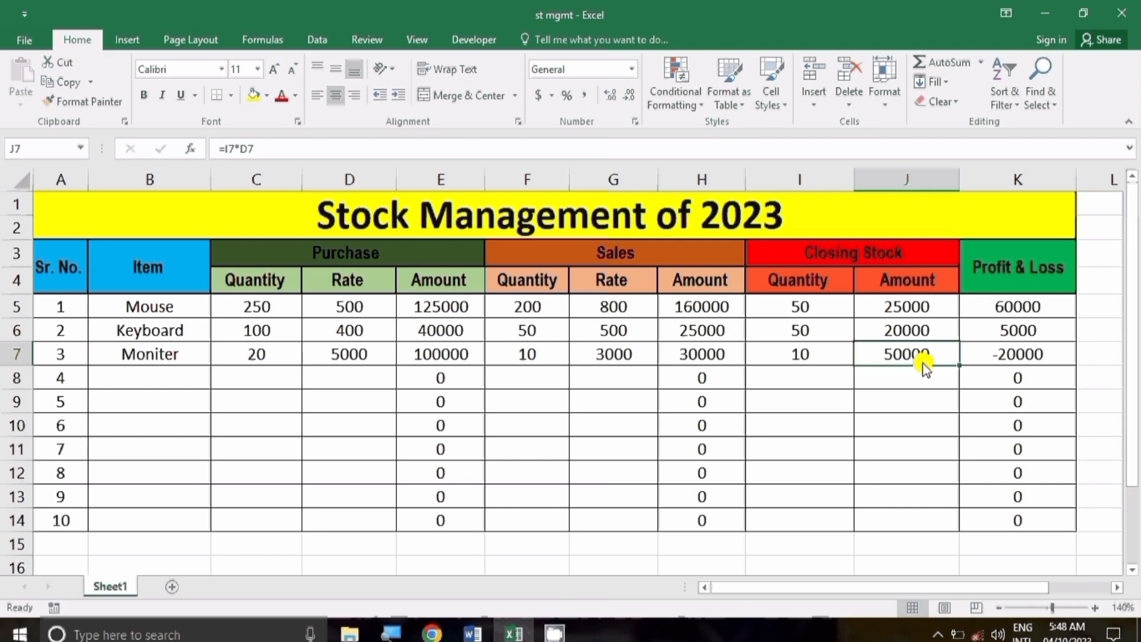
left_click(998, 354)
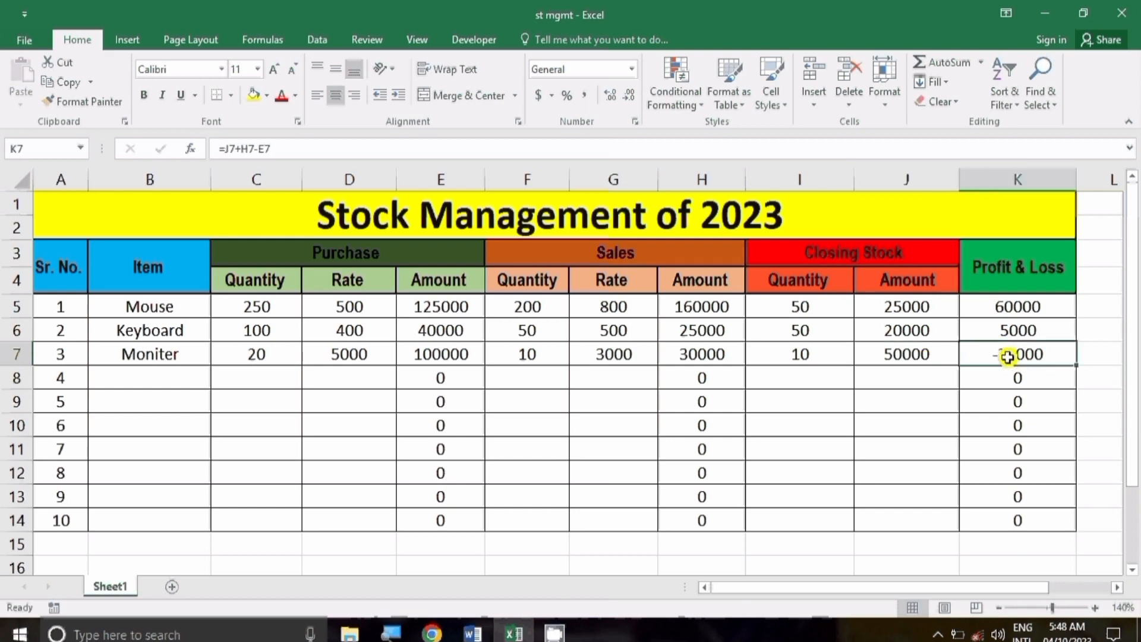